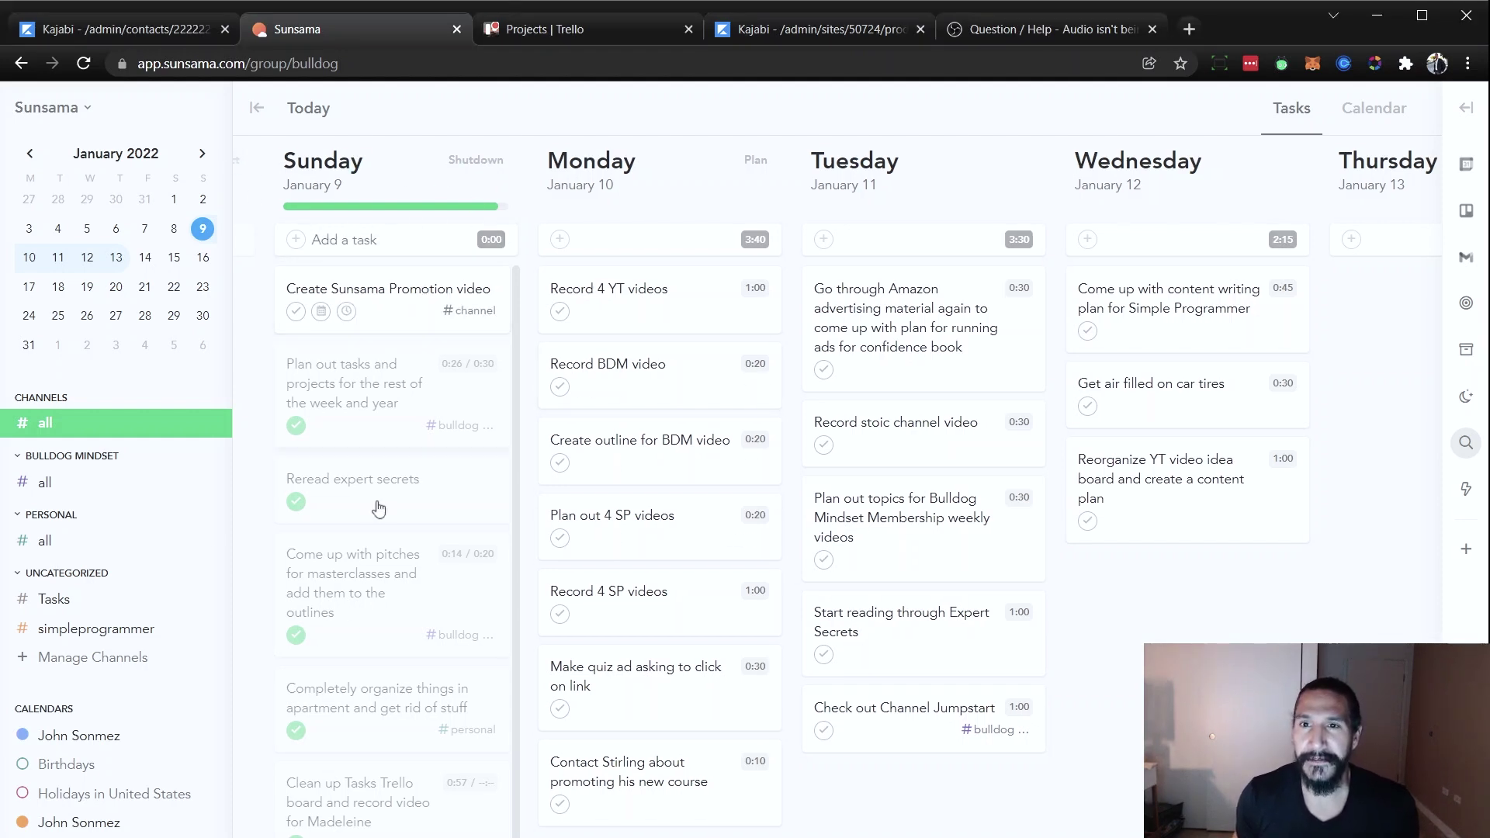
Step: Scroll across the Monday–Thursday columns, then open the Sunsama workspace menu listing the rituals
{"action": "scroll", "coordinate": [326, 579], "scroll_direction": "right", "scroll_amount": 3}
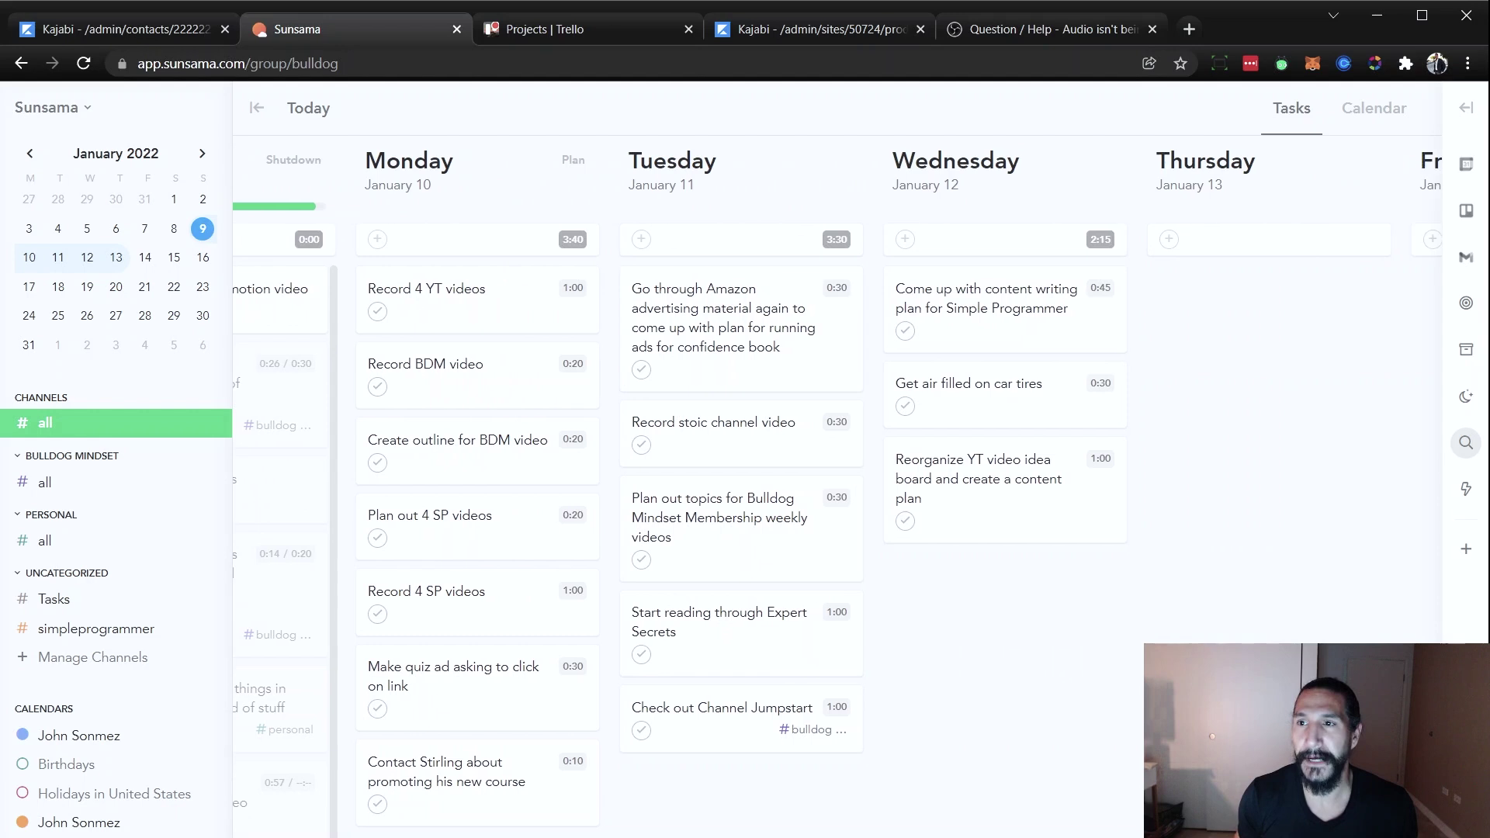
{"action": "scroll", "coordinate": [729, 493], "scroll_direction": "right", "scroll_amount": 2}
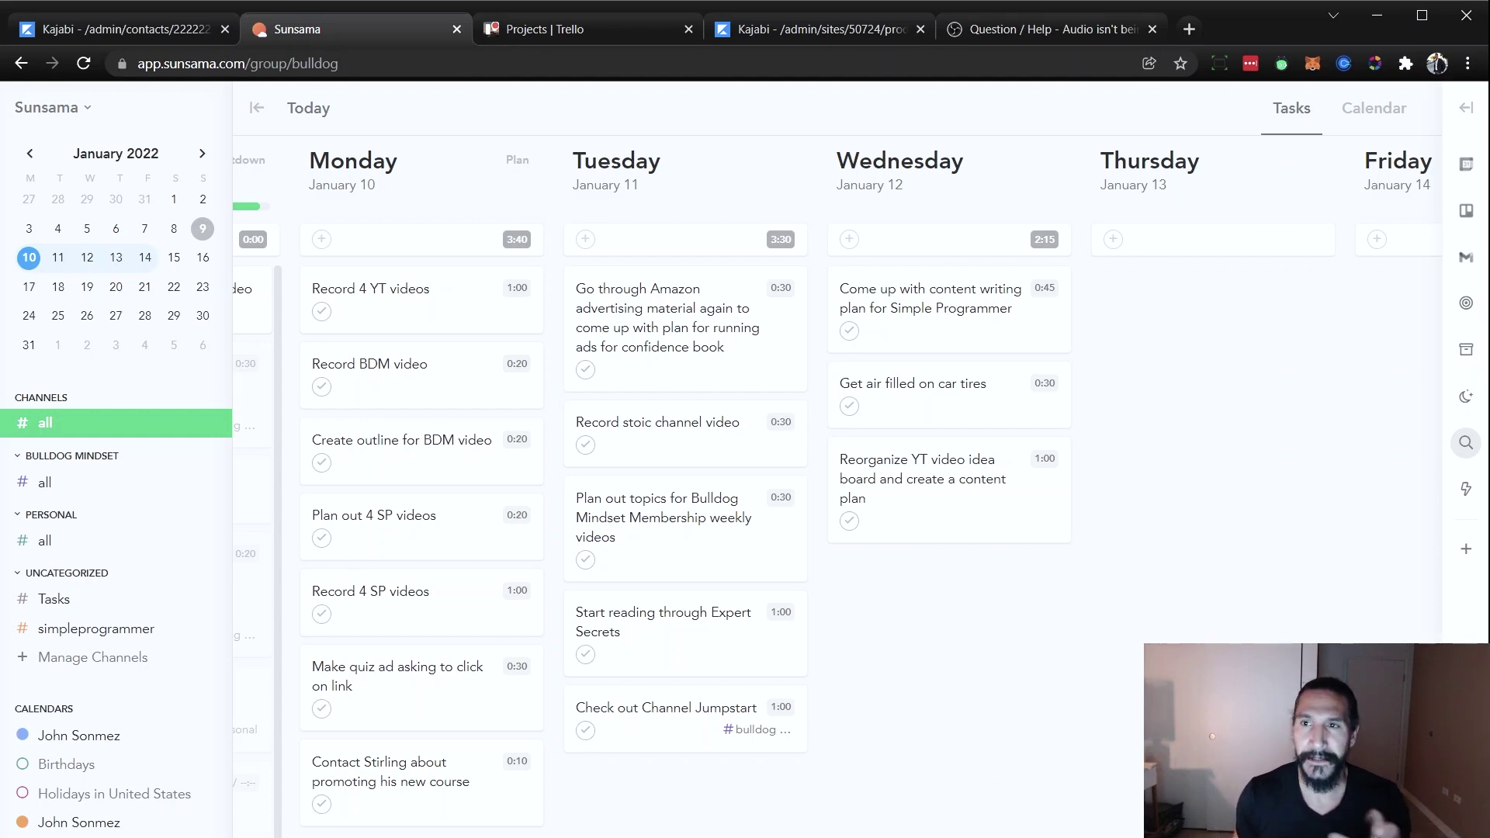
{"action": "scroll", "coordinate": [925, 650], "scroll_direction": "right", "scroll_amount": 3}
{"action": "scroll", "coordinate": [926, 651], "scroll_direction": "left", "scroll_amount": 3}
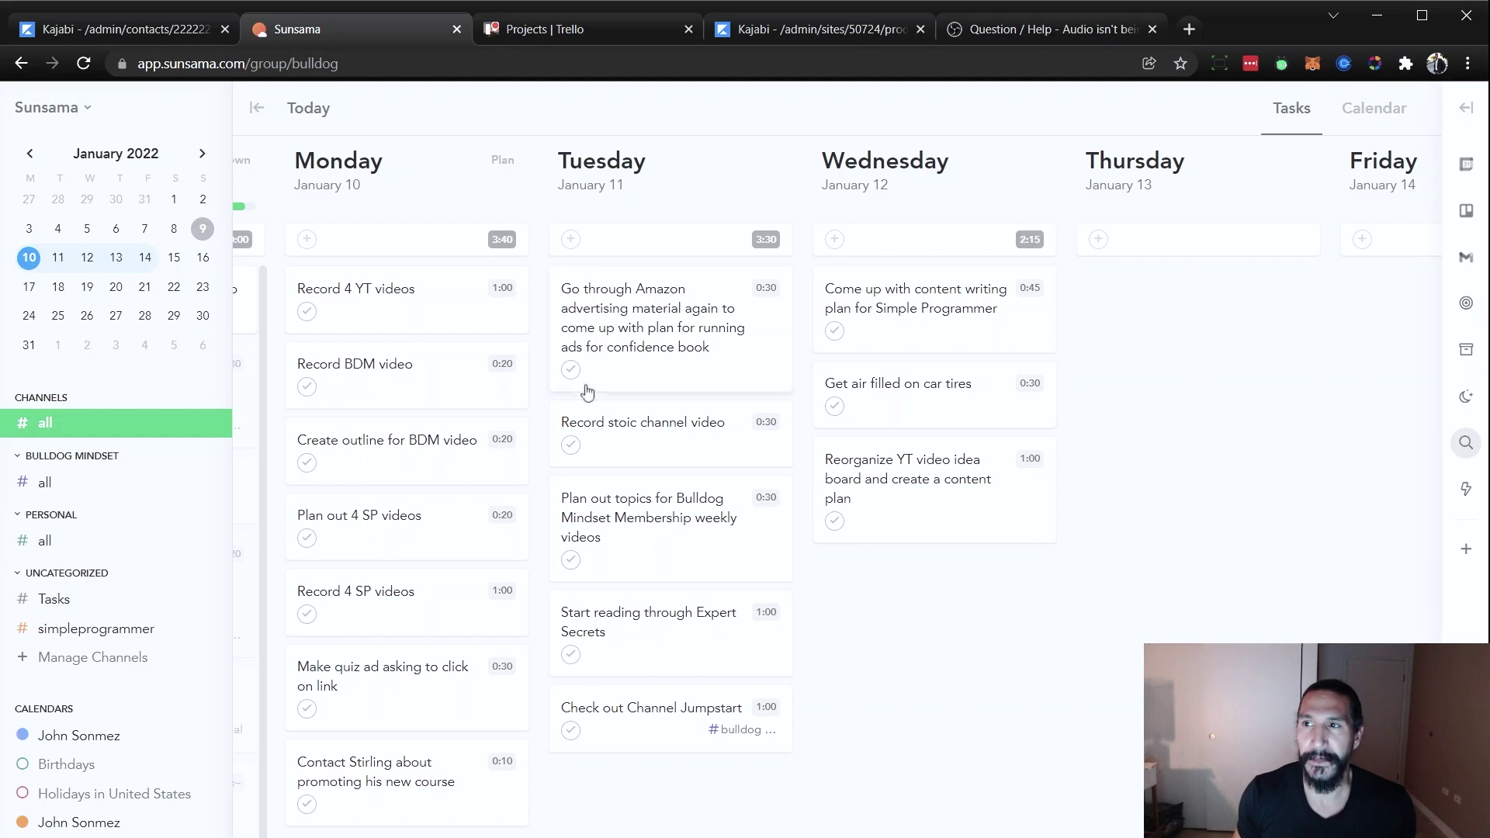
{"action": "left_click", "coordinate": [59, 108]}
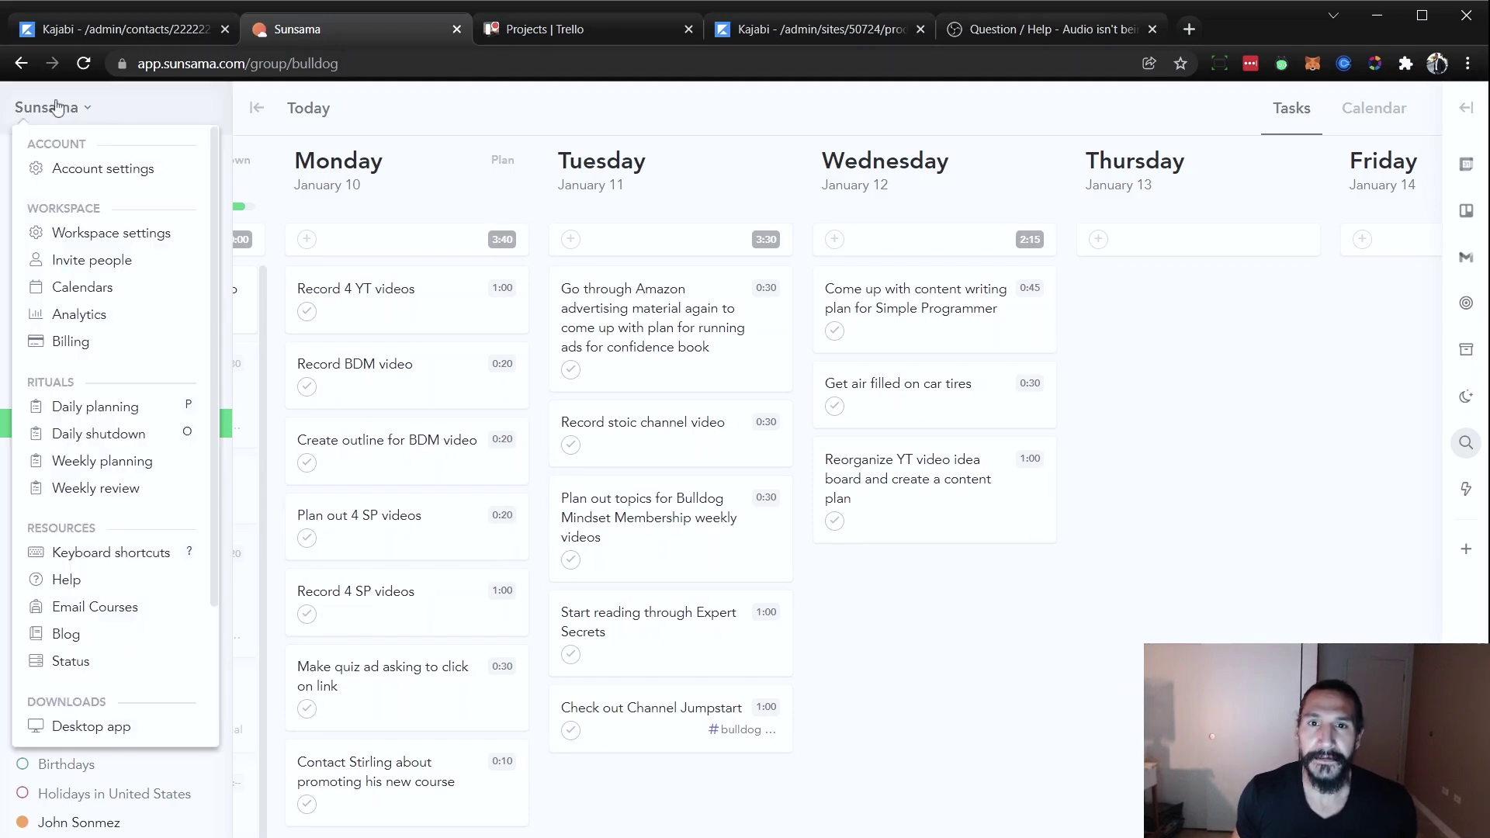
Step: Start daily planning, view the backlog, discard a half-typed 'Tesk' task, and show today's calendar
{"action": "left_click", "coordinate": [82, 410]}
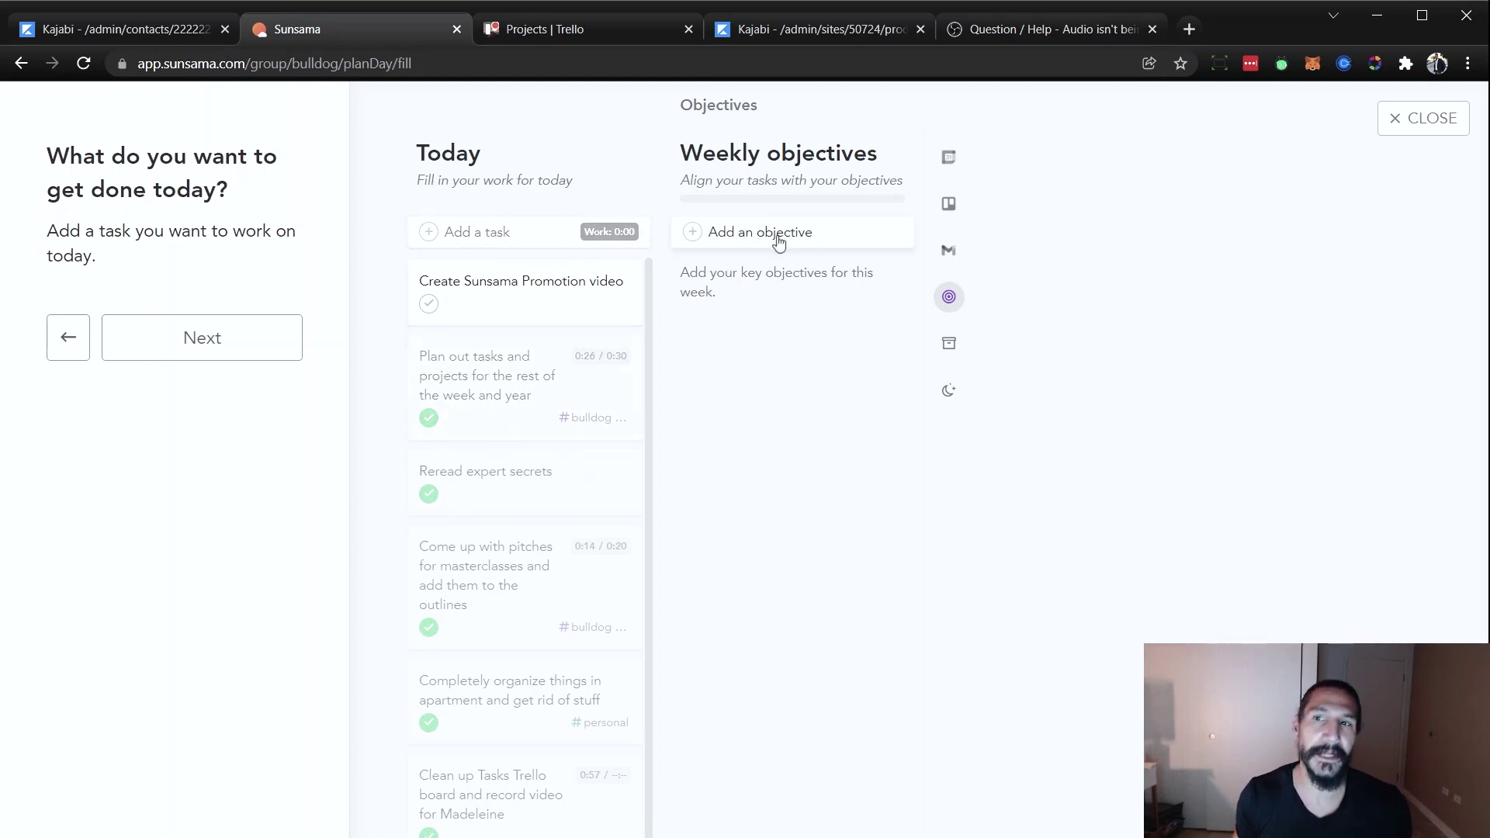
{"action": "left_click", "coordinate": [951, 343]}
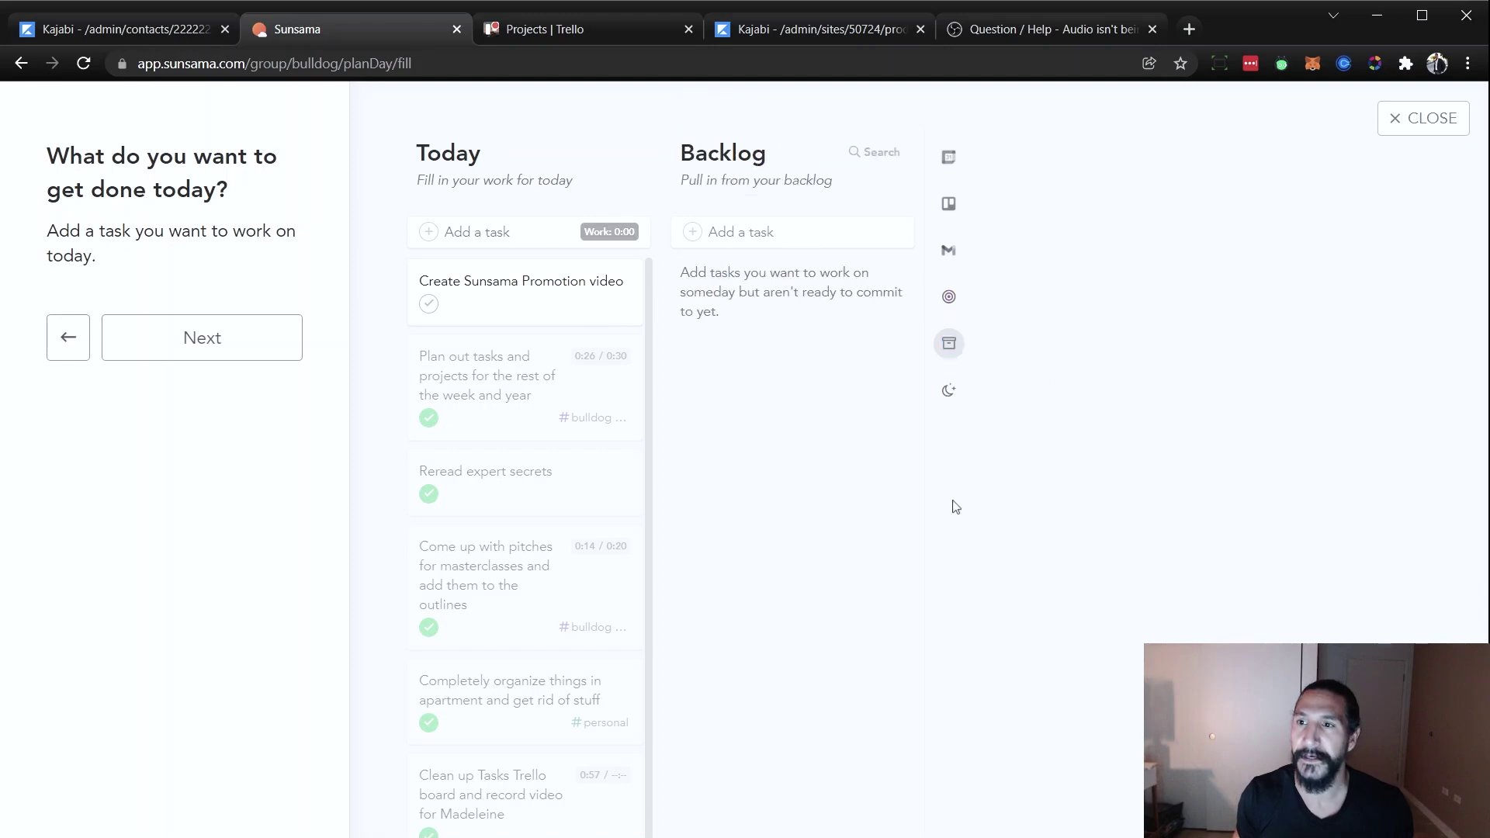
{"action": "left_click", "coordinate": [725, 233]}
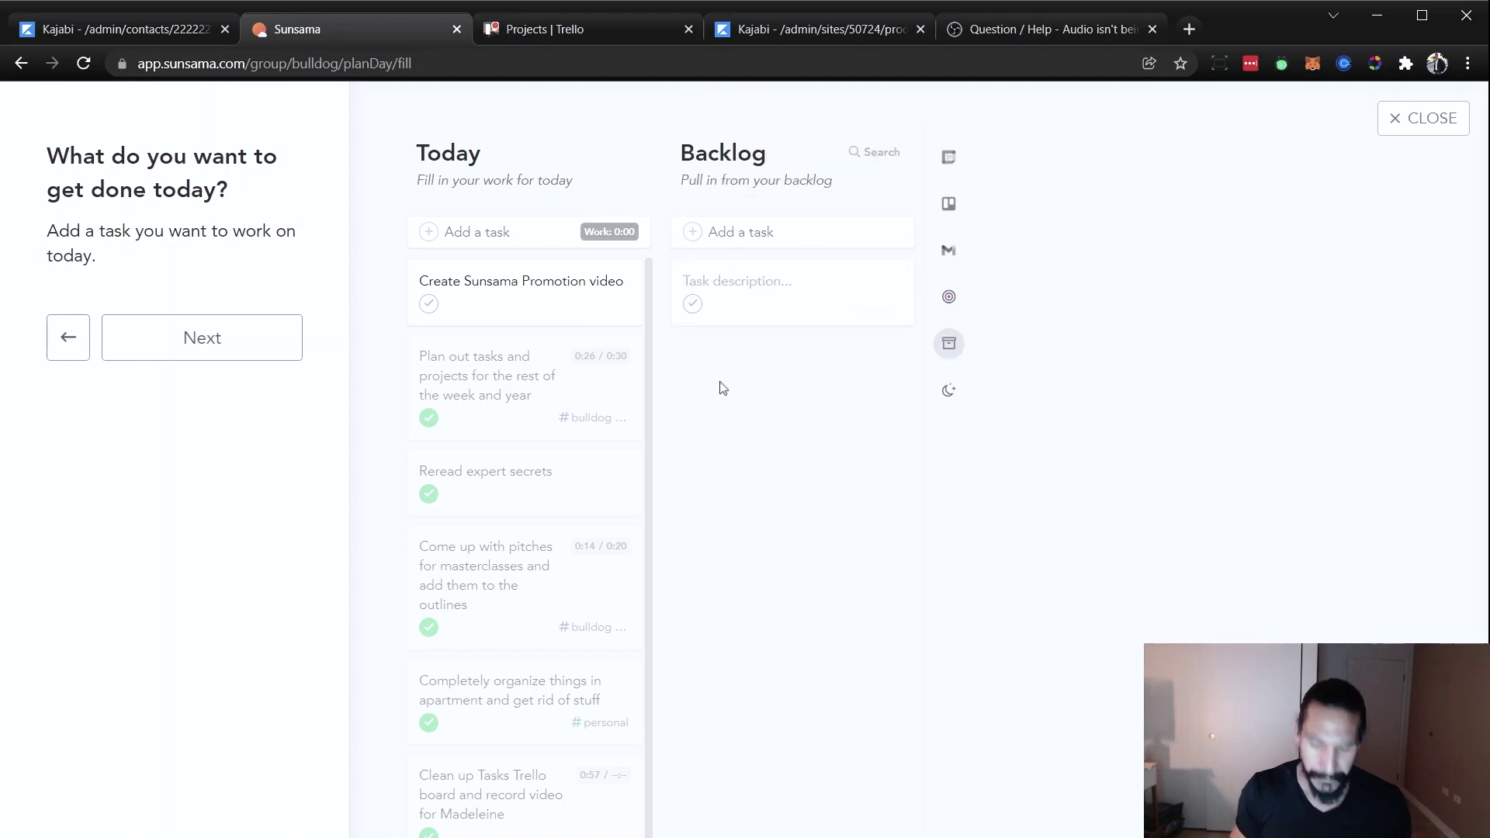
{"action": "type", "text": "Tesk"}
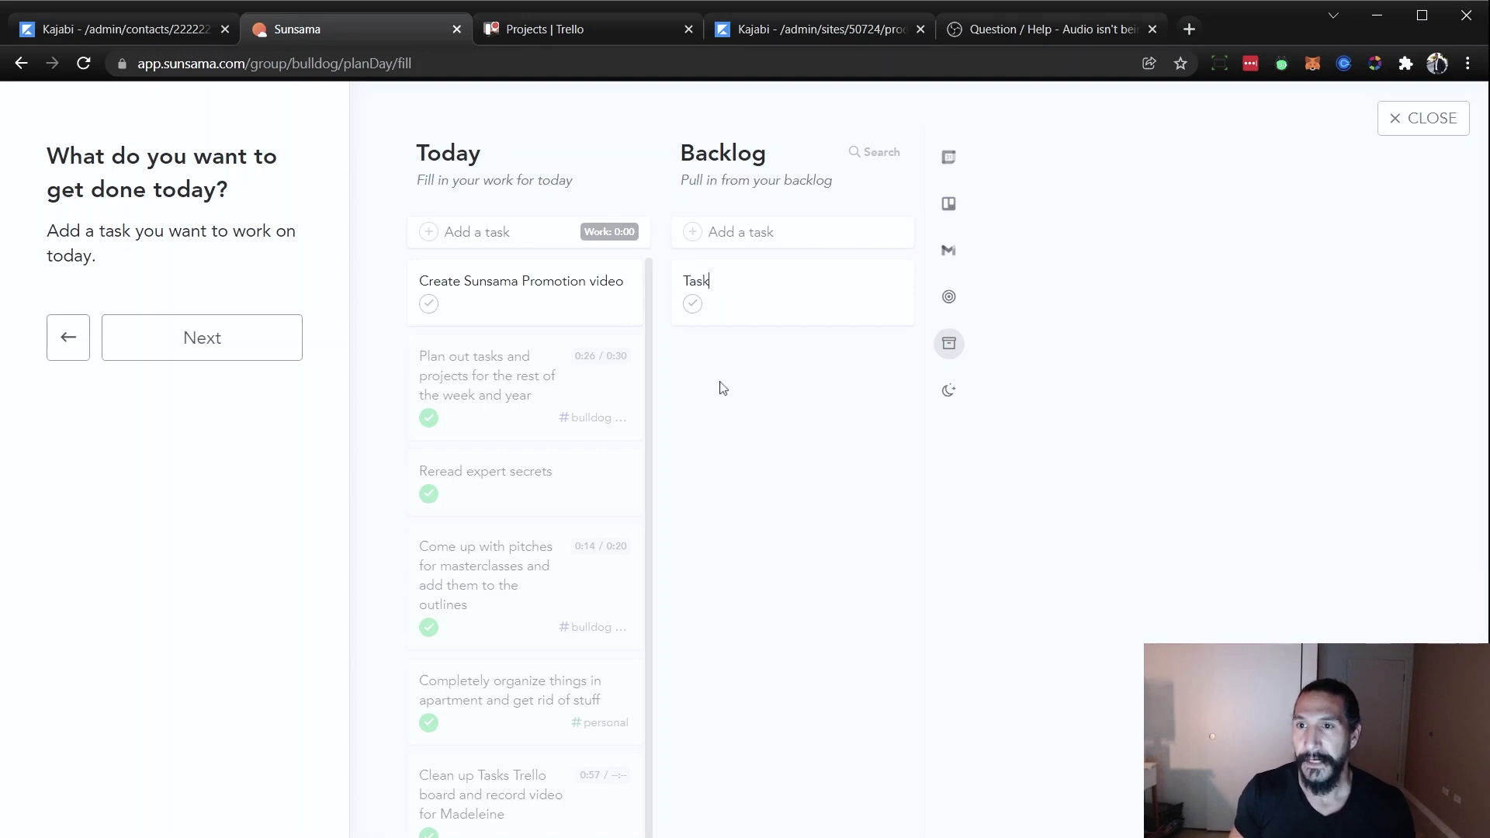
{"action": "key", "text": "BackSpace"}
{"action": "key", "text": "Escape"}
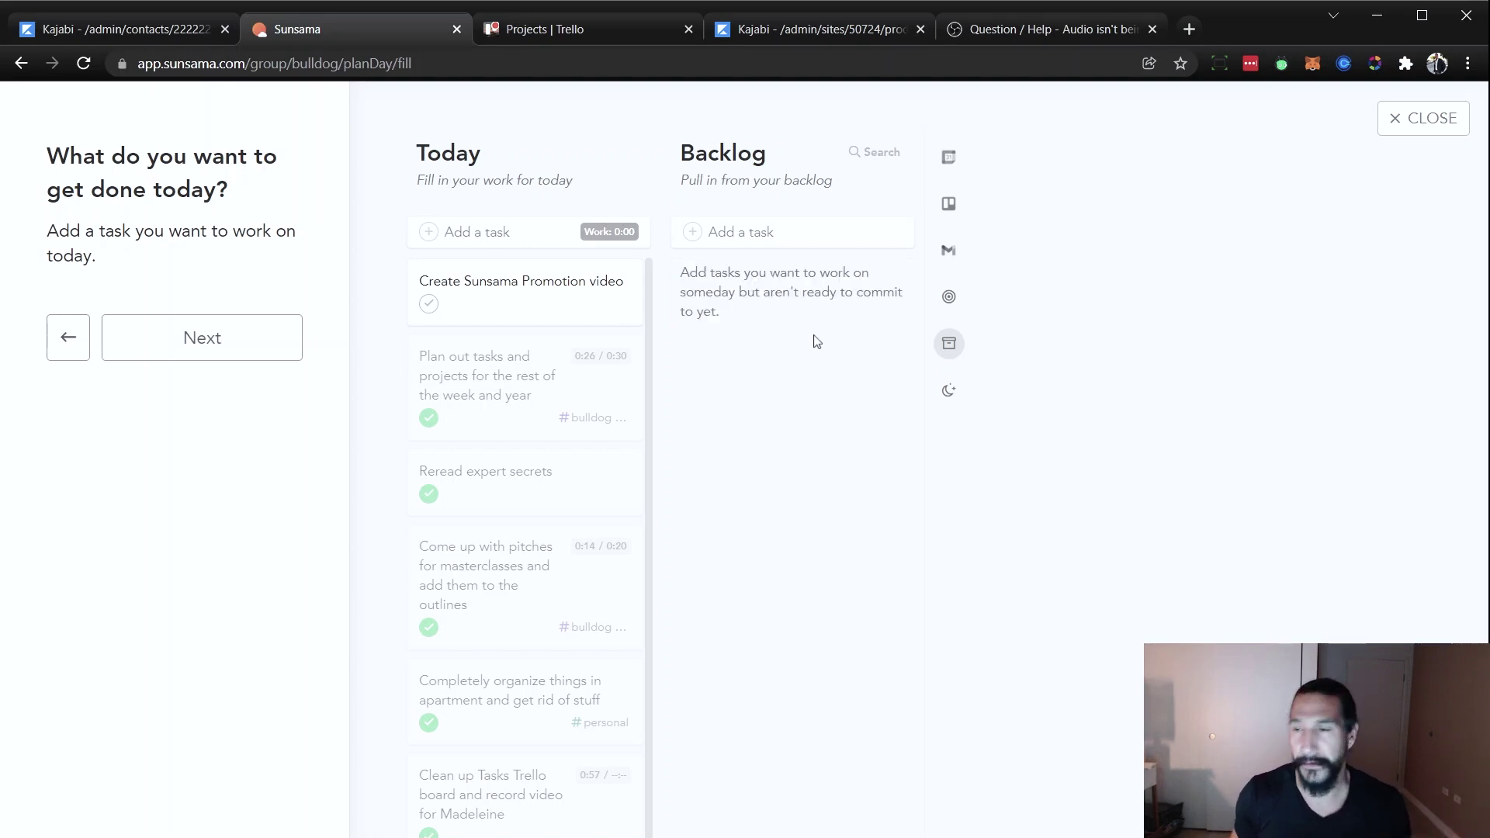
{"action": "left_click", "coordinate": [948, 157]}
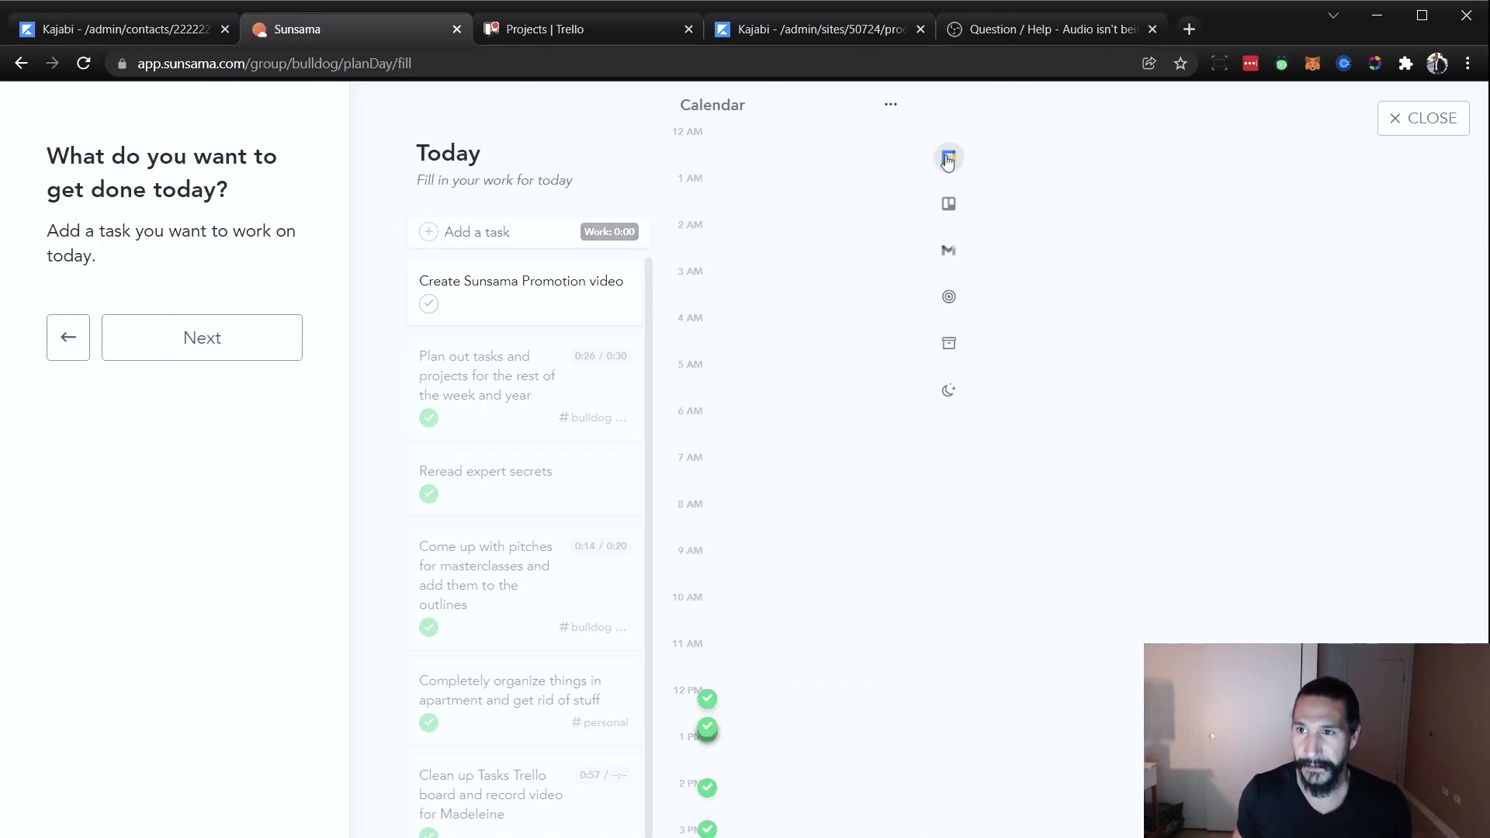
Step: Review the Trello, email, objectives, backlog and archive panels, then continue to 'What can wait?'
{"action": "left_click", "coordinate": [951, 209]}
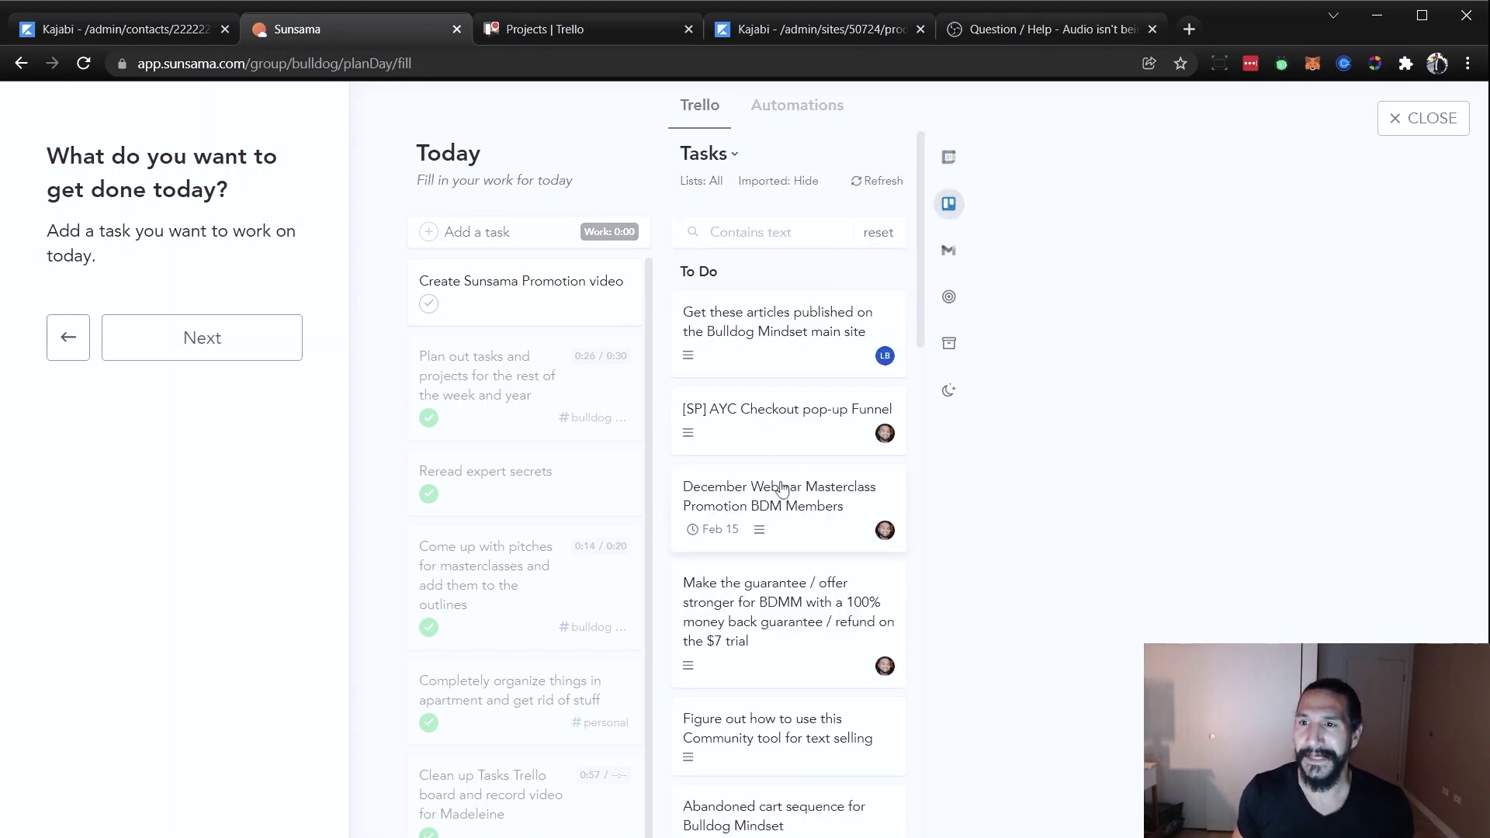
{"action": "scroll", "coordinate": [807, 683], "scroll_direction": "down", "scroll_amount": 10}
{"action": "scroll", "coordinate": [811, 690], "scroll_direction": "up", "scroll_amount": 10}
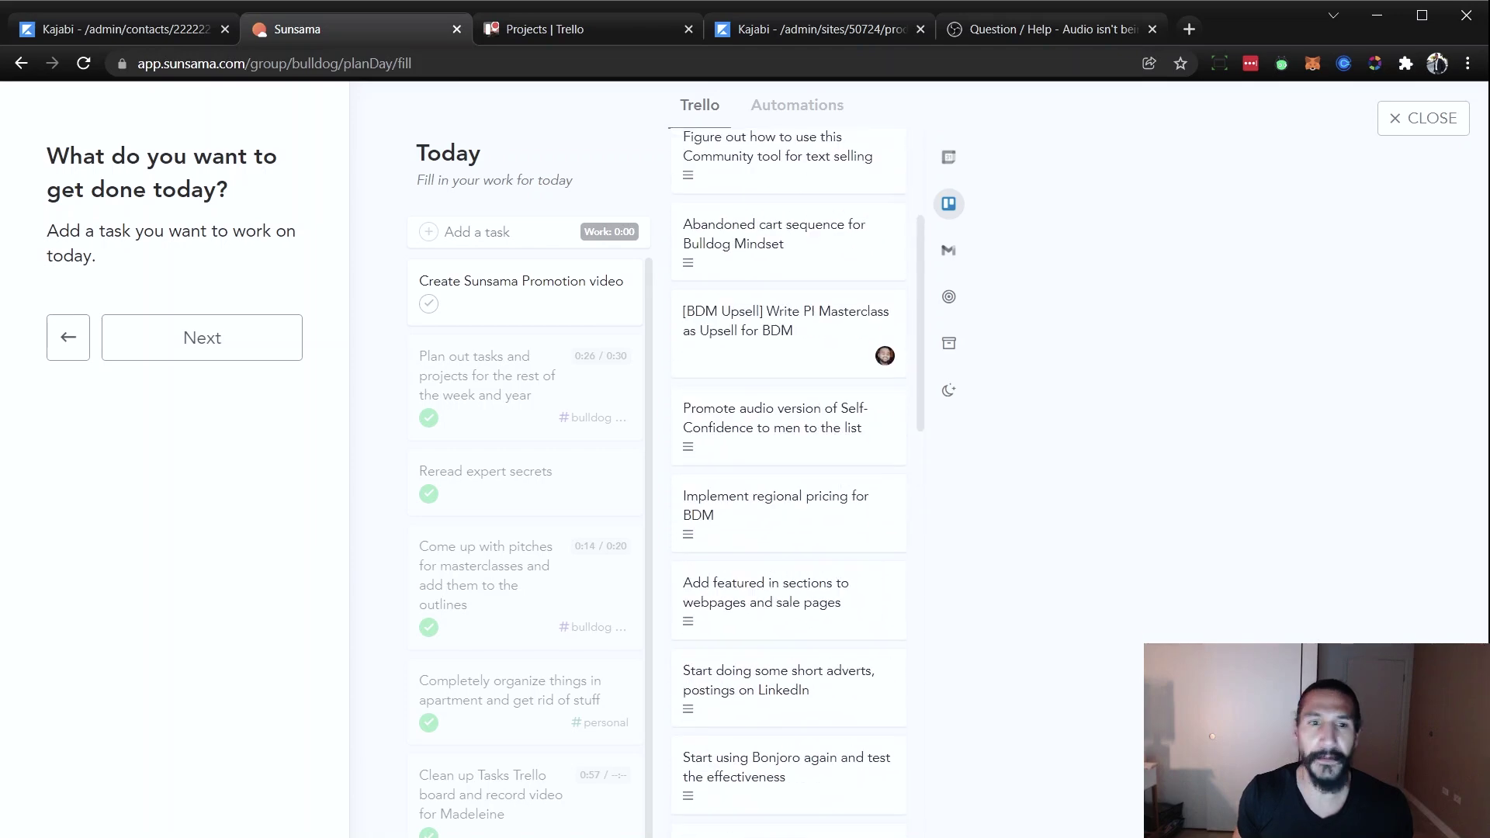
{"action": "left_click", "coordinate": [948, 250]}
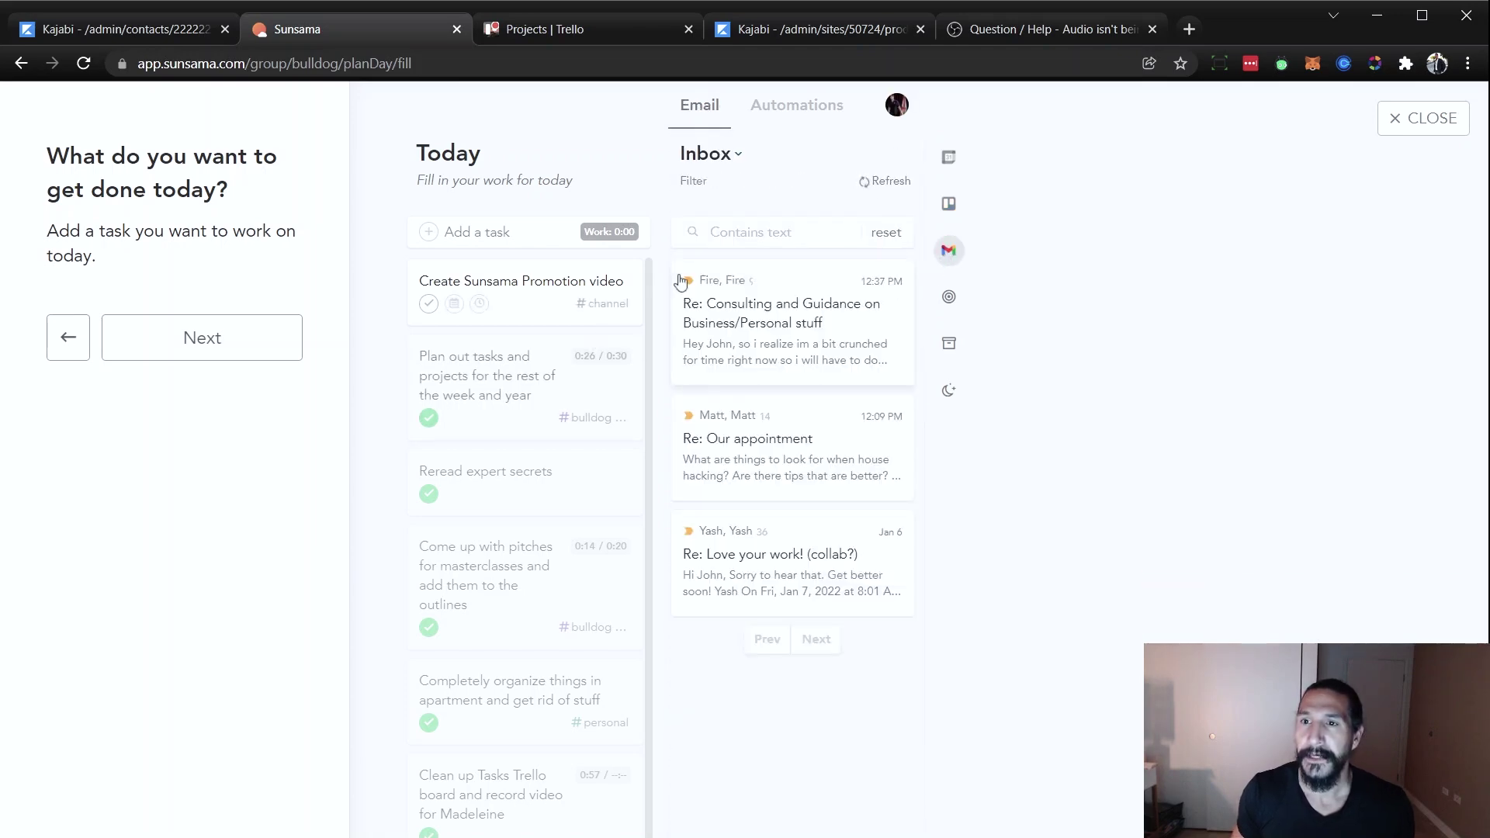
{"action": "left_click", "coordinate": [947, 302]}
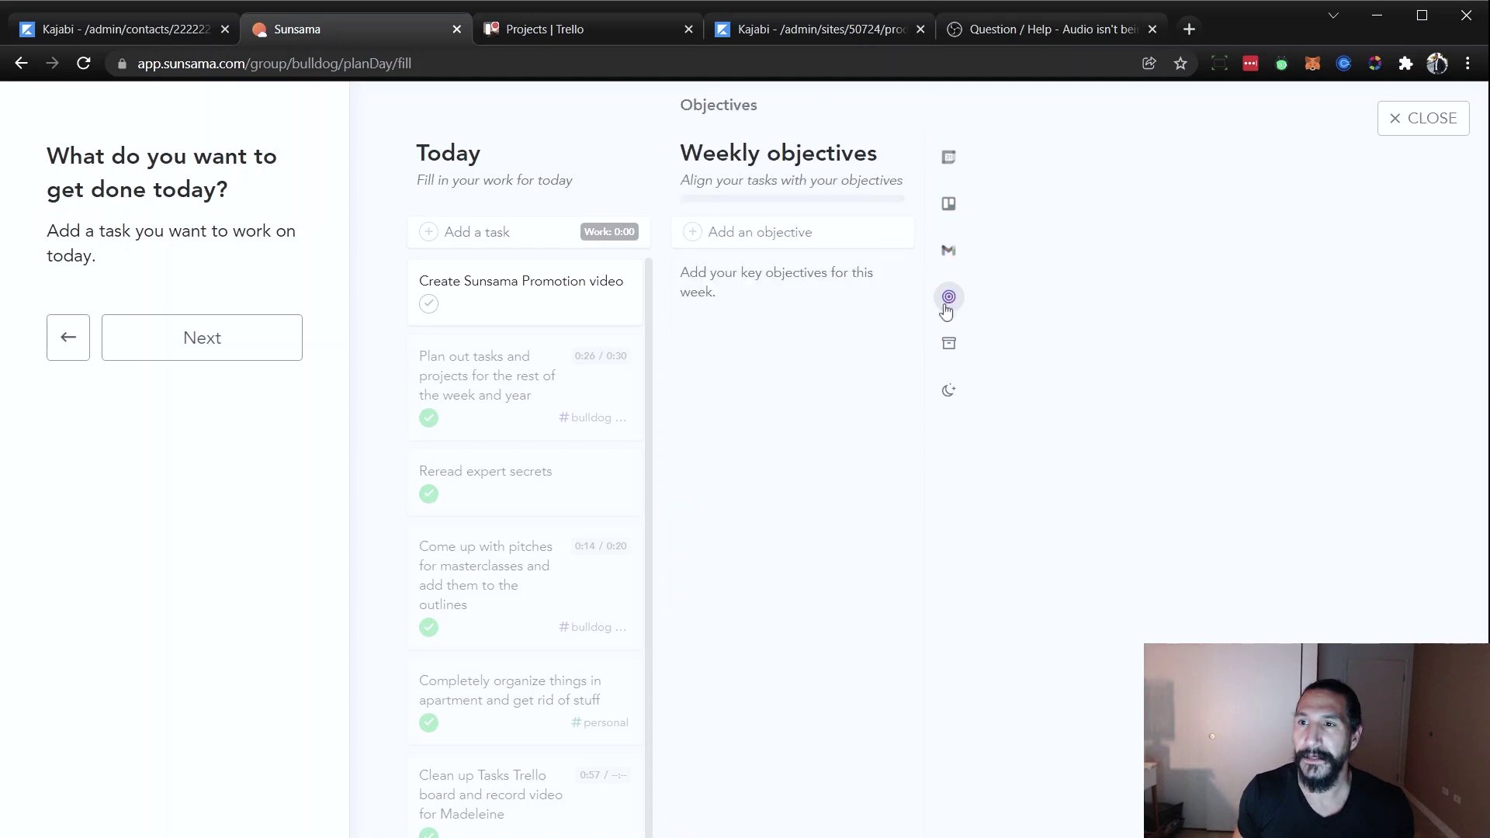
{"action": "left_click", "coordinate": [948, 345]}
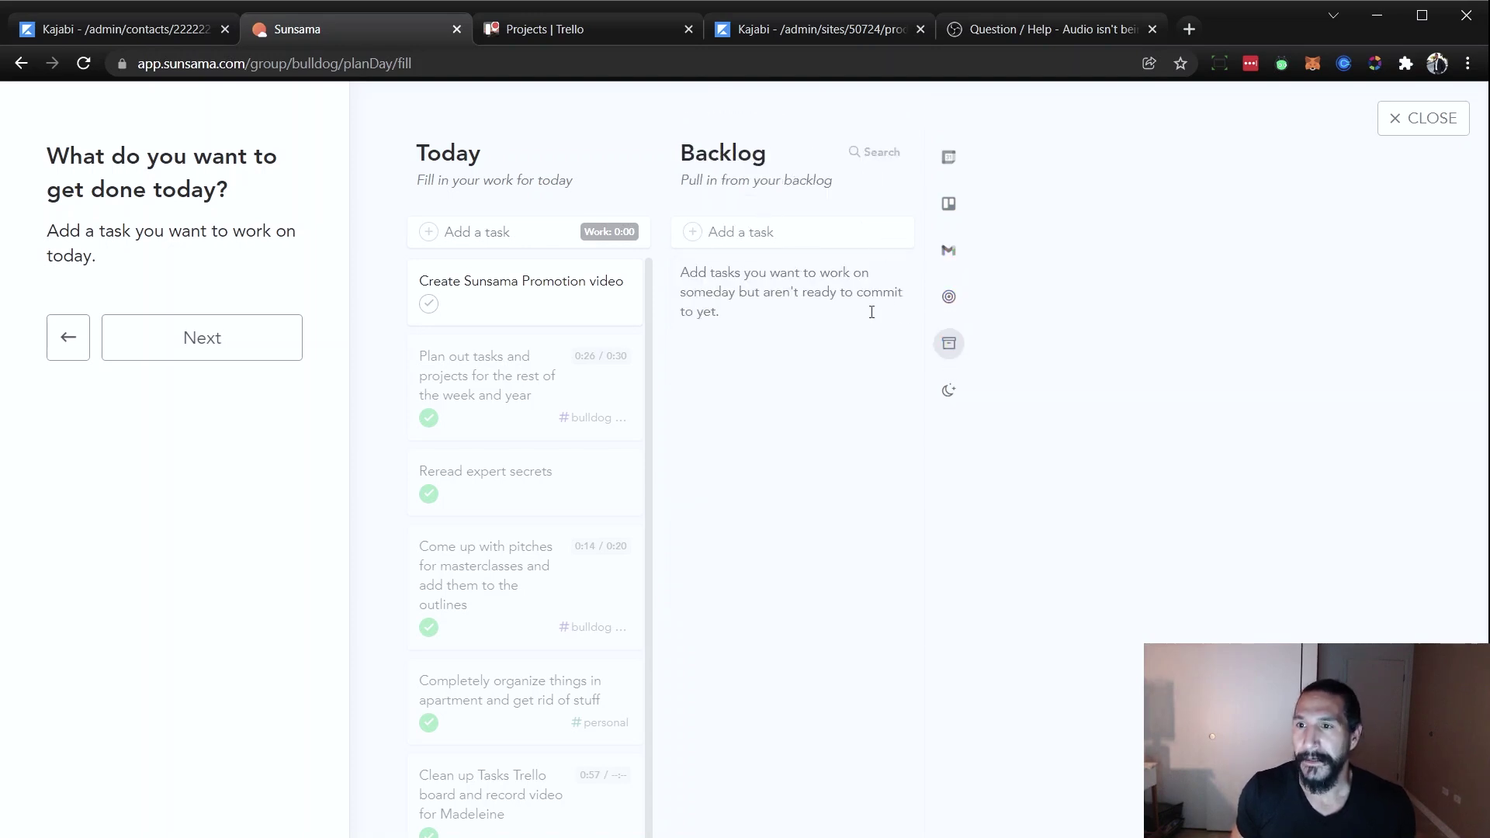
{"action": "double_click", "coordinate": [951, 392]}
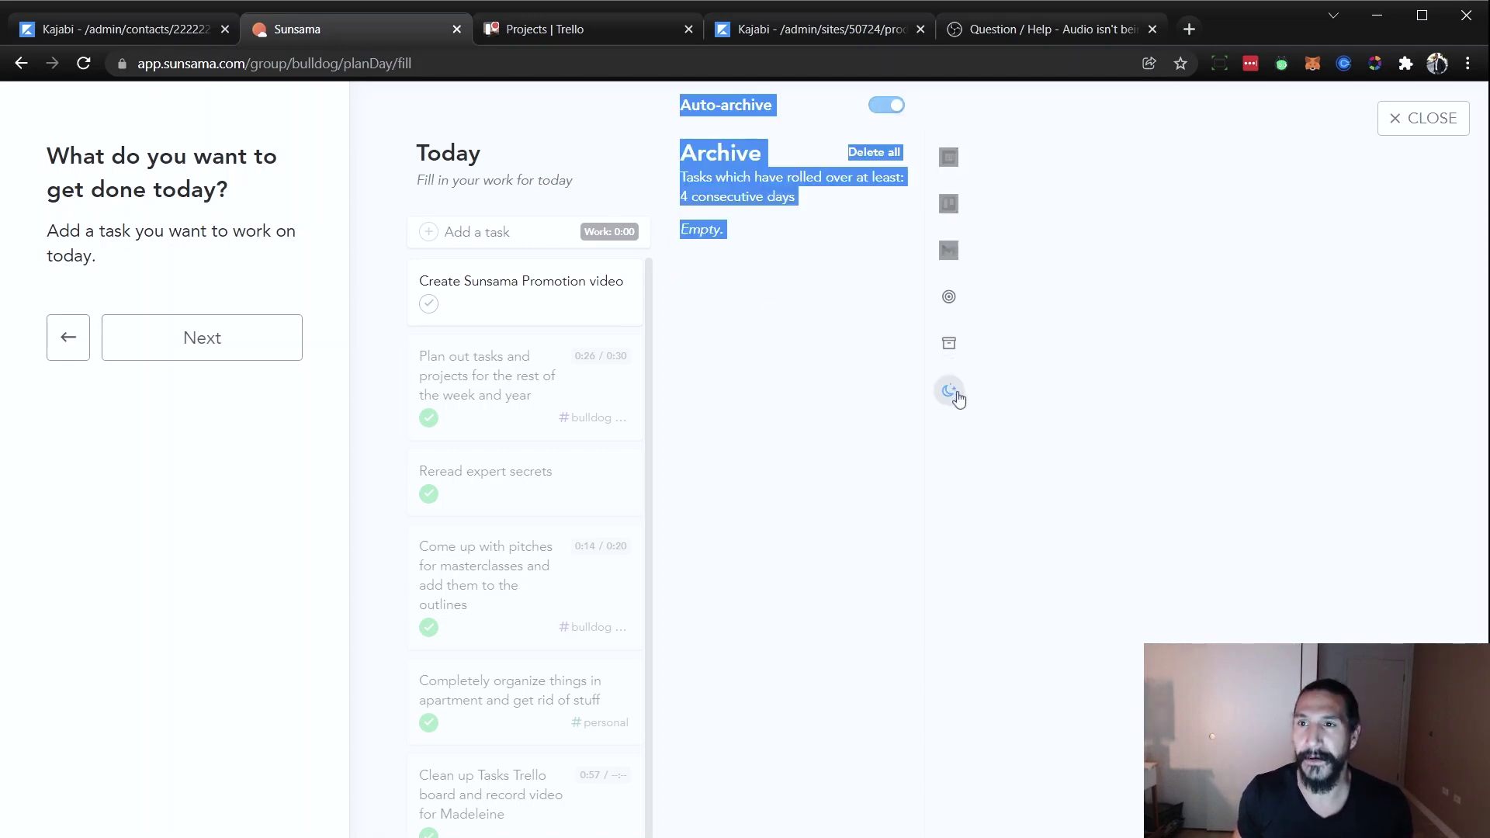
{"action": "left_click", "coordinate": [791, 213]}
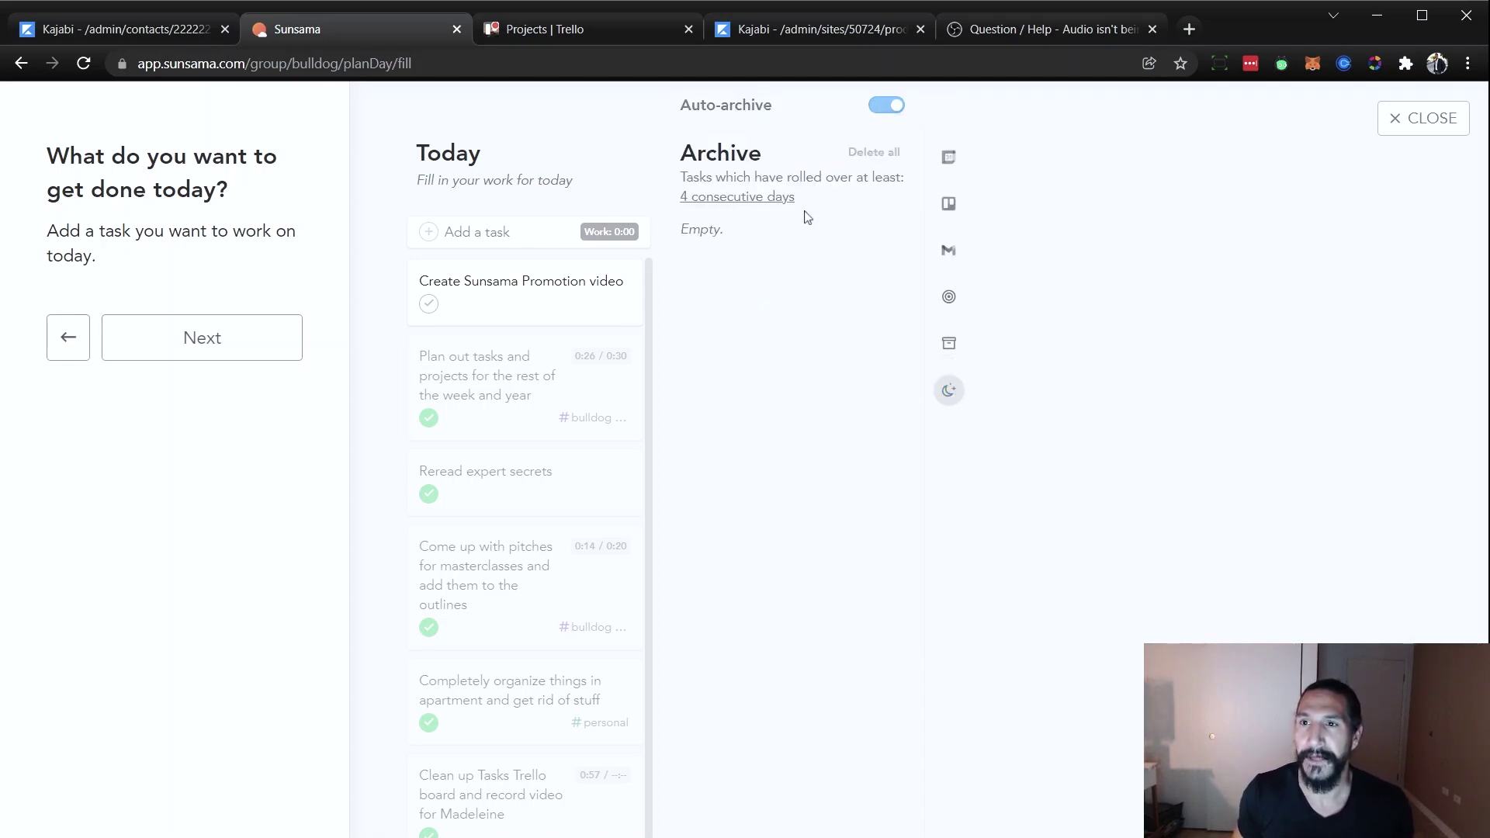
{"action": "left_click", "coordinate": [183, 353]}
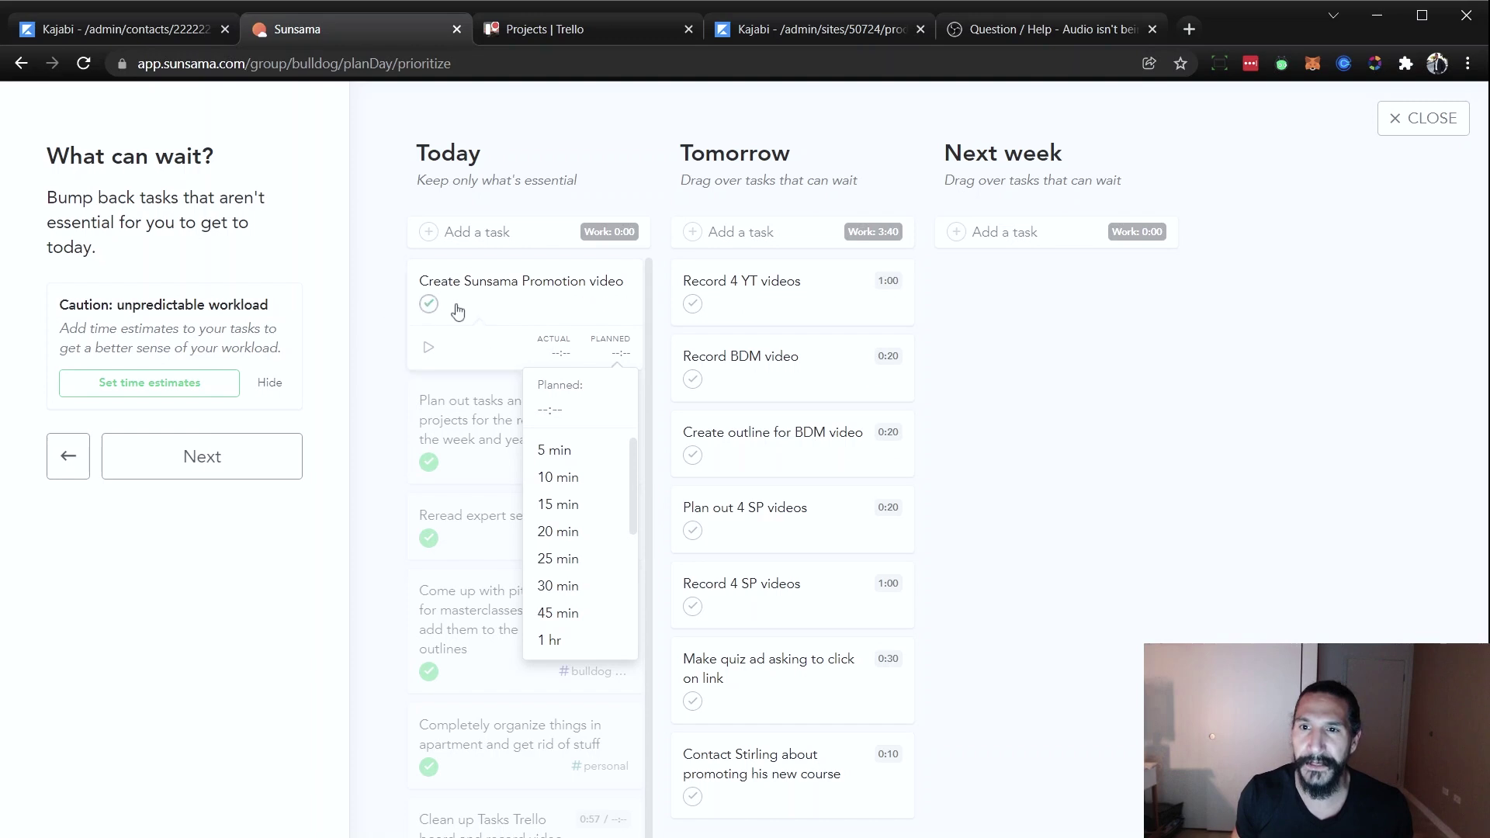
Step: Estimate Create Sunsama Promotion video at 30 min and continue to finalizing today's plan
{"action": "left_click", "coordinate": [563, 586]}
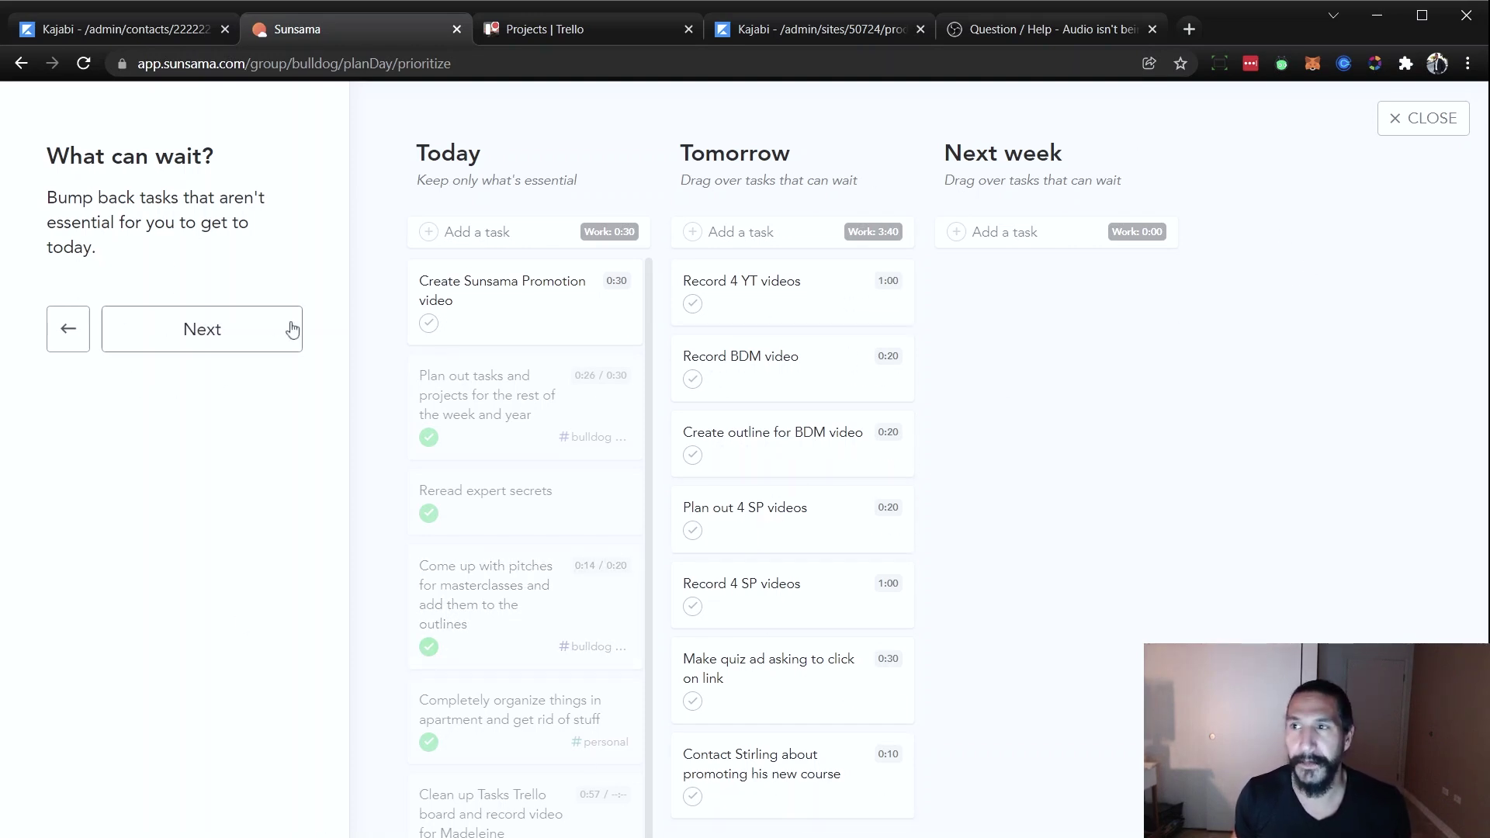
{"action": "left_click", "coordinate": [189, 326]}
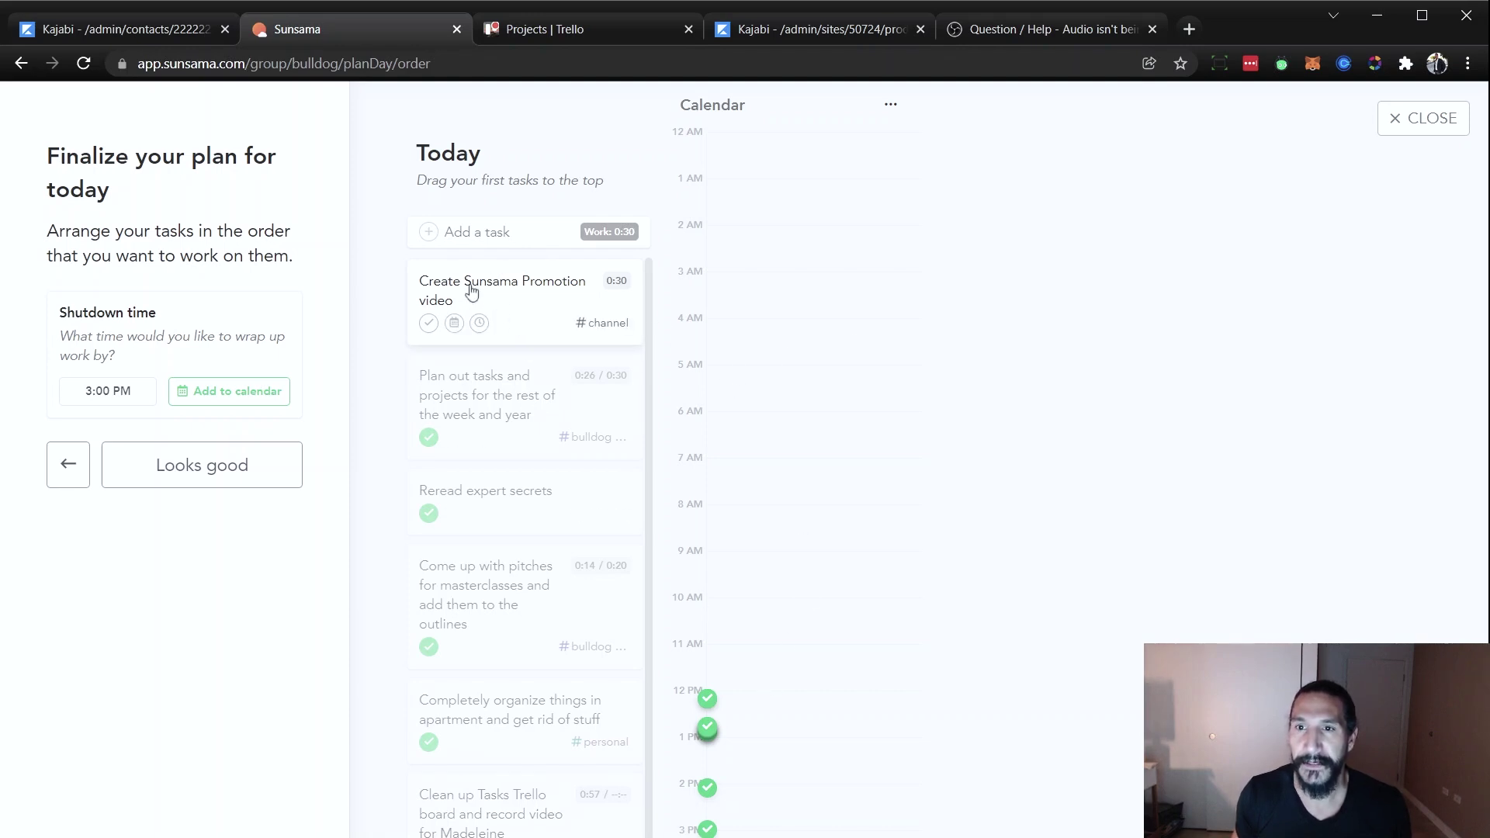
{"action": "left_click_drag", "start_coordinate": [471, 291], "coordinate": [500, 281]}
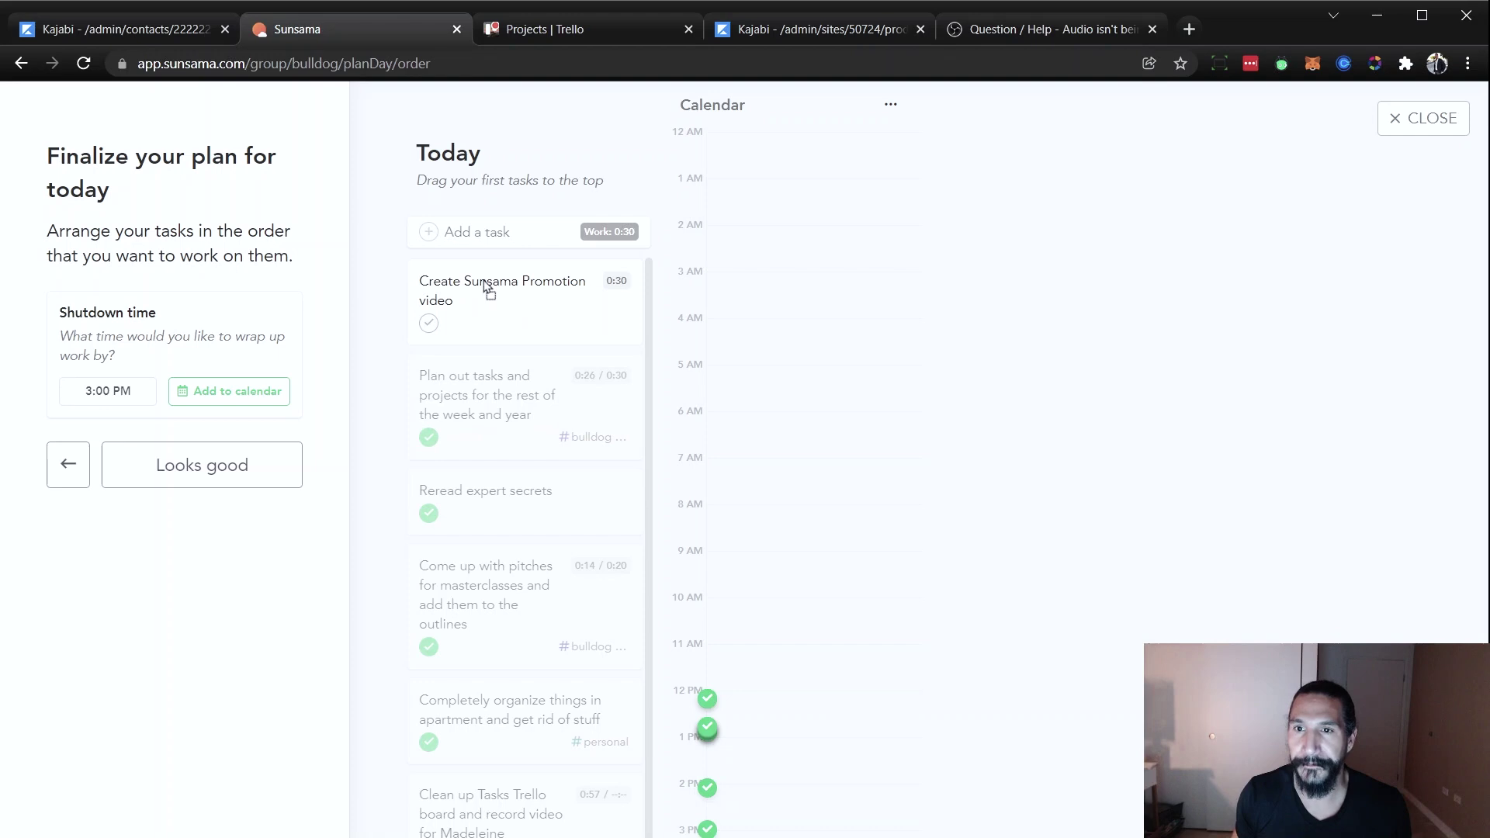
{"action": "left_click", "coordinate": [177, 468]}
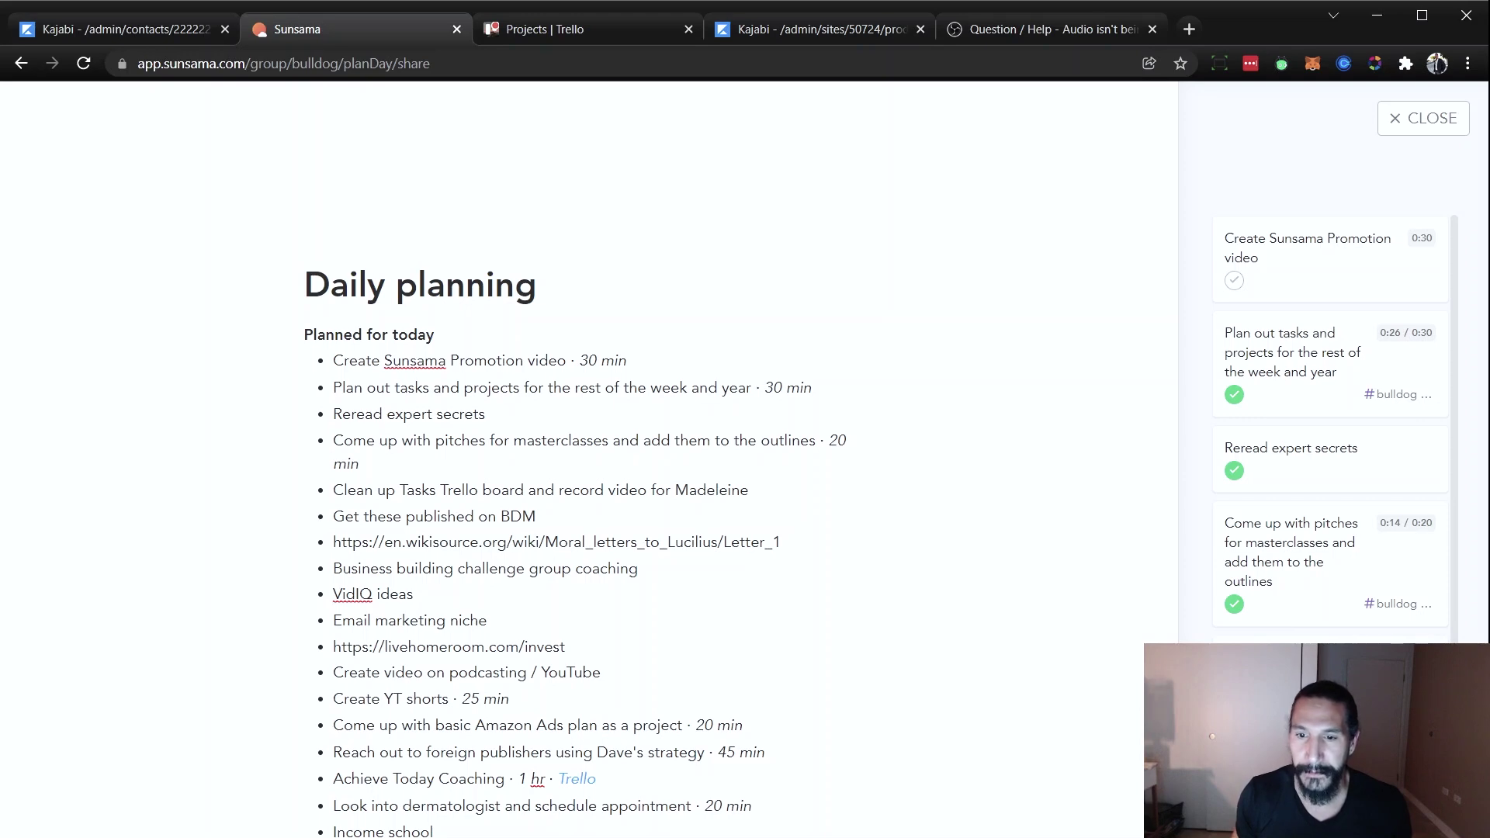
{"action": "key", "text": "Escape"}
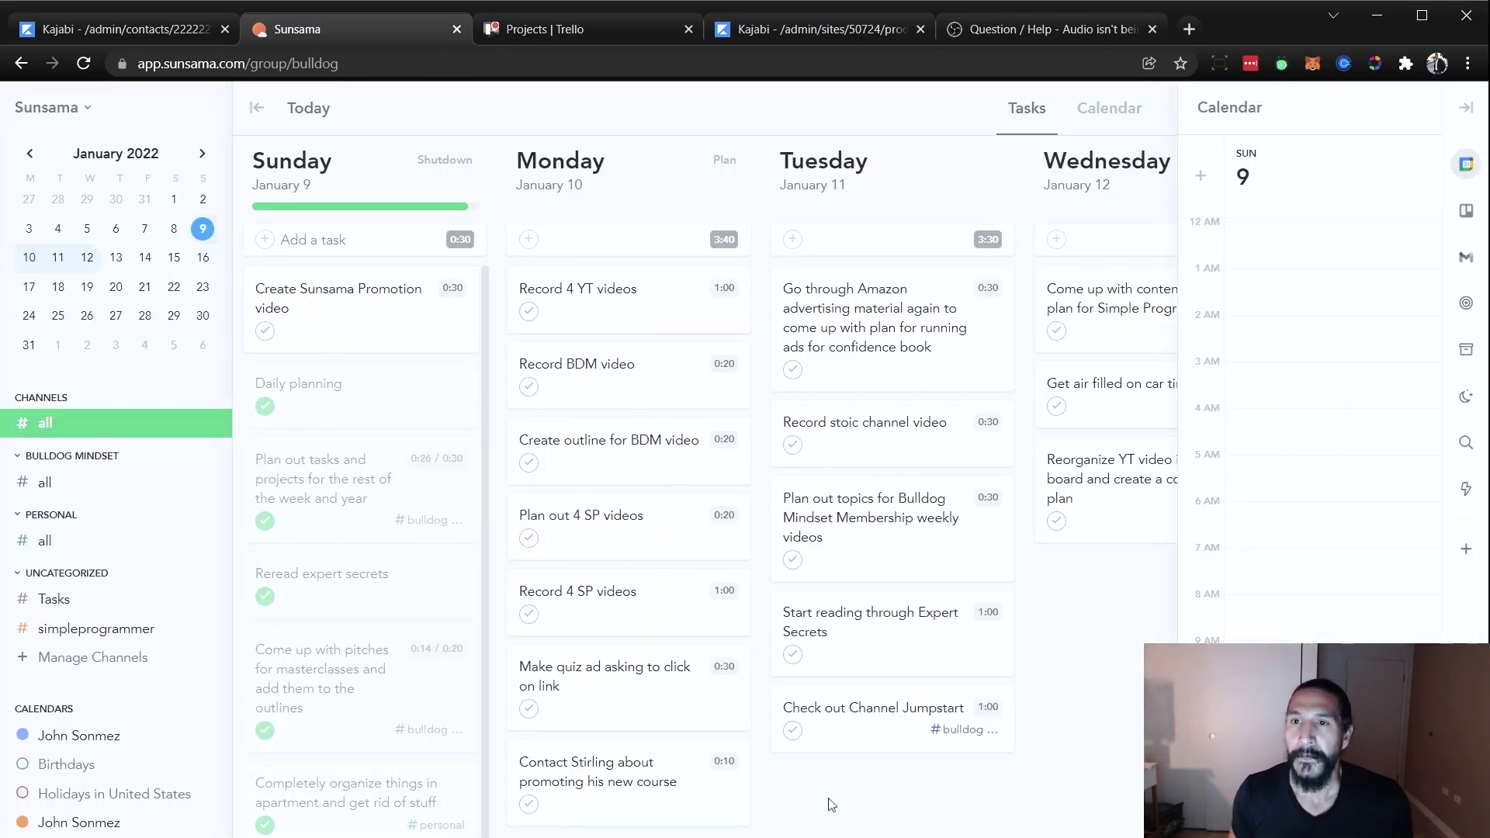
Step: Jump the board to January 10, then January 15, and back to Sunday January 9
{"action": "left_click", "coordinate": [560, 161]}
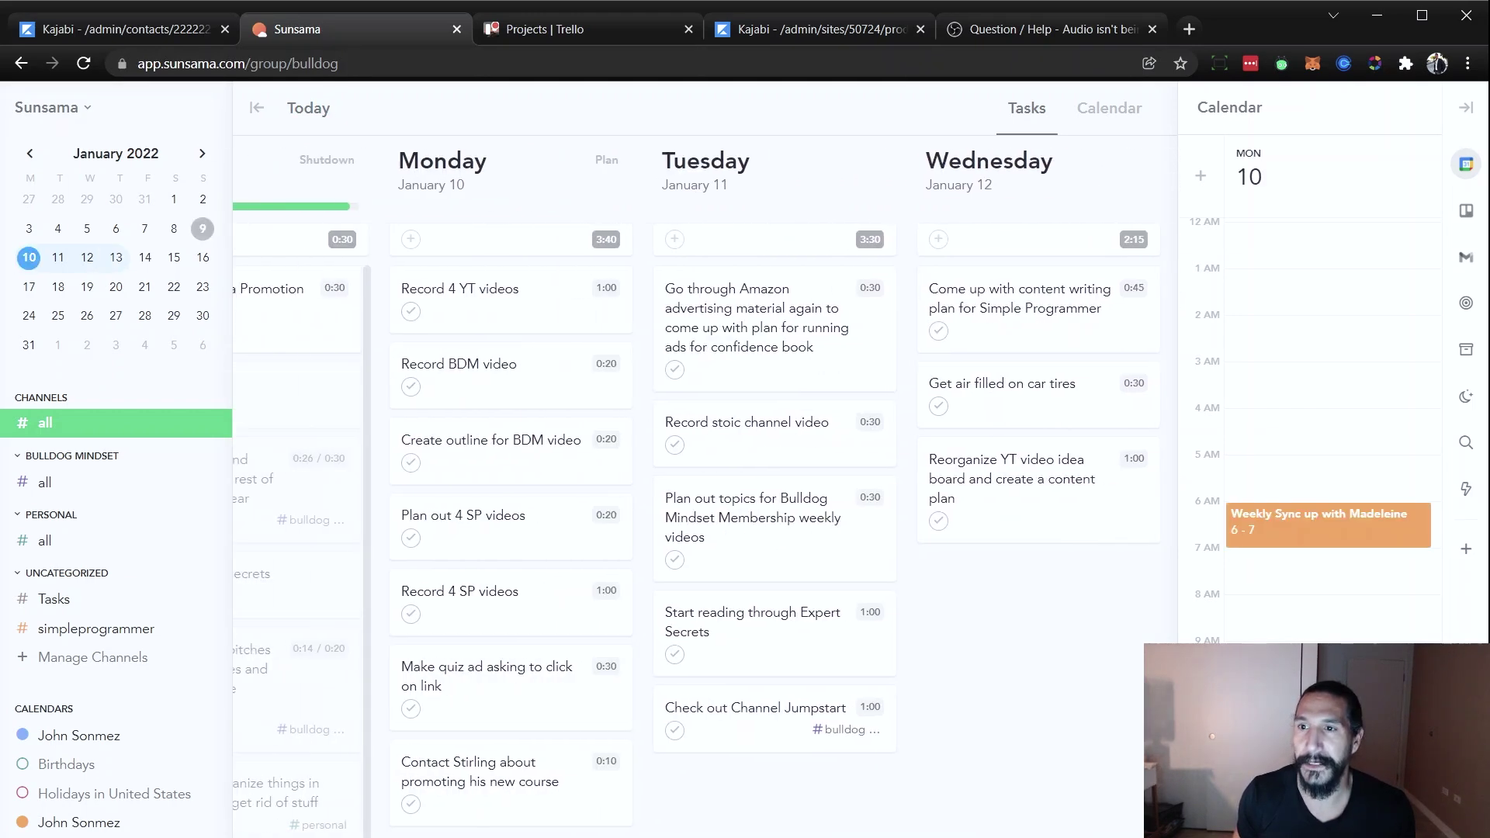
{"action": "scroll", "coordinate": [698, 466], "scroll_direction": "right", "scroll_amount": 10}
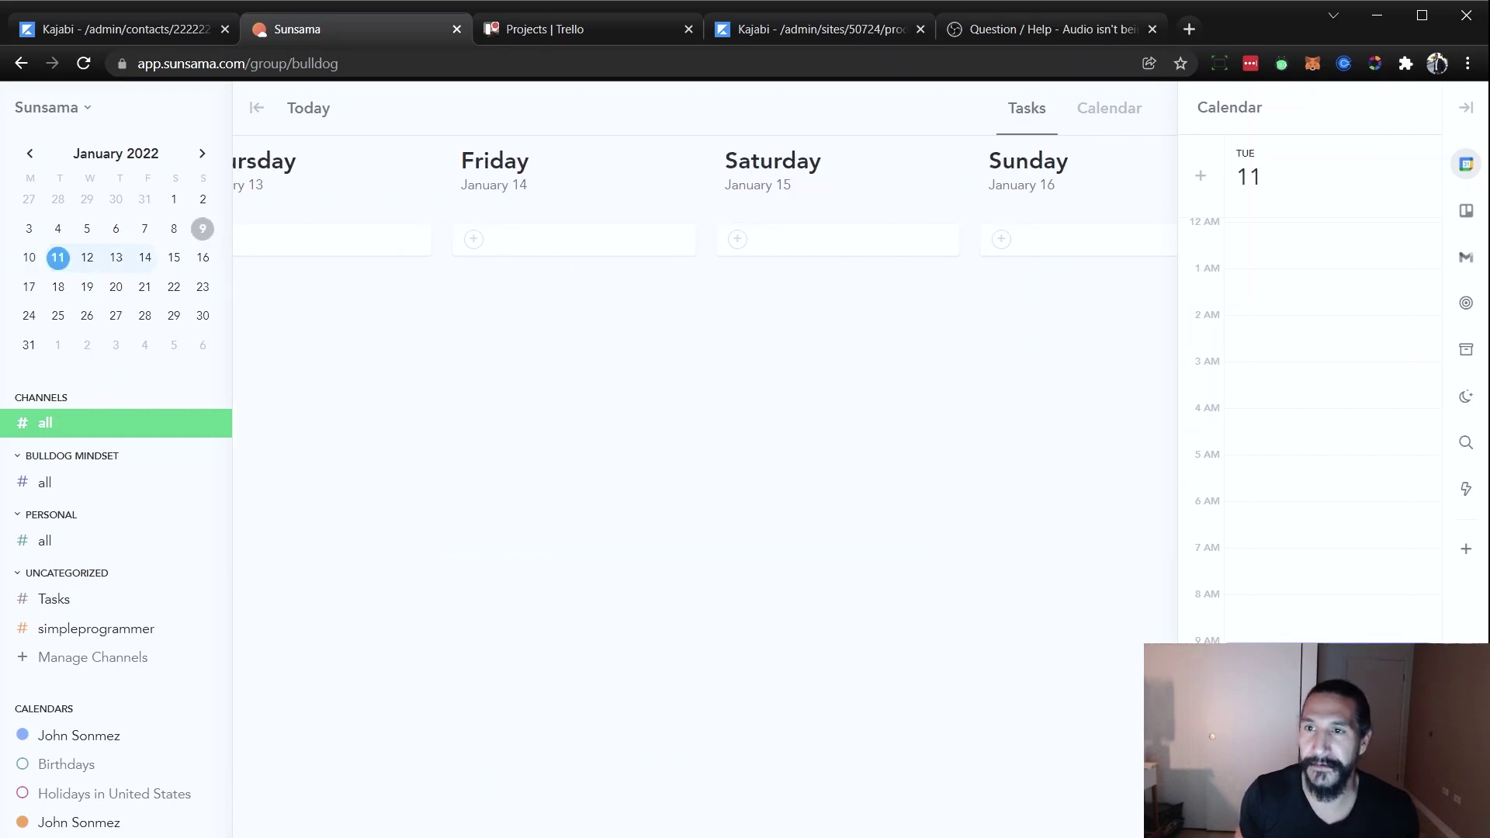
{"action": "scroll", "coordinate": [699, 465], "scroll_direction": "right", "scroll_amount": 5}
{"action": "scroll", "coordinate": [698, 466], "scroll_direction": "left", "scroll_amount": 10}
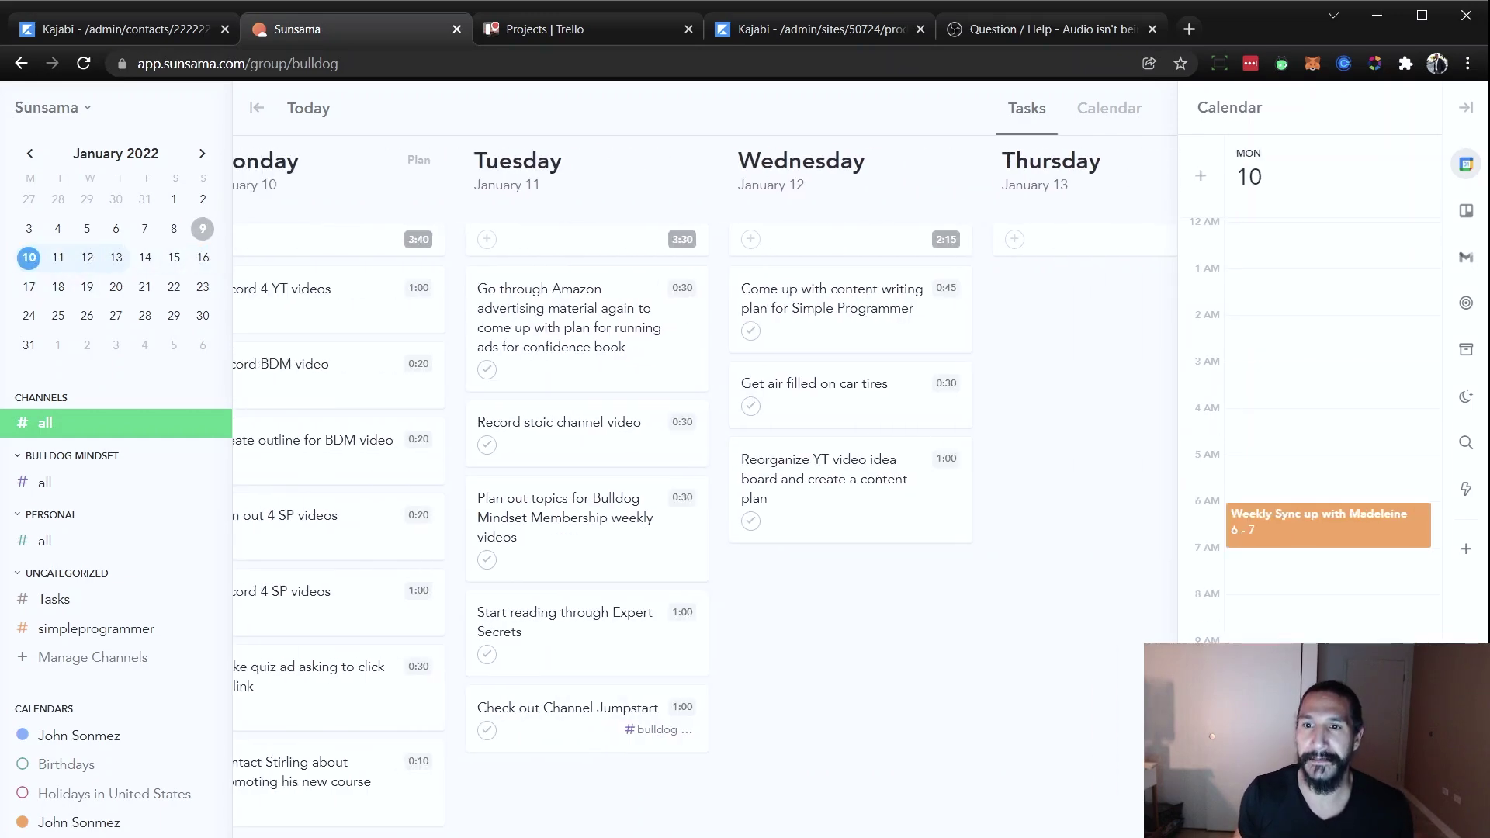
{"action": "left_click", "coordinate": [173, 258]}
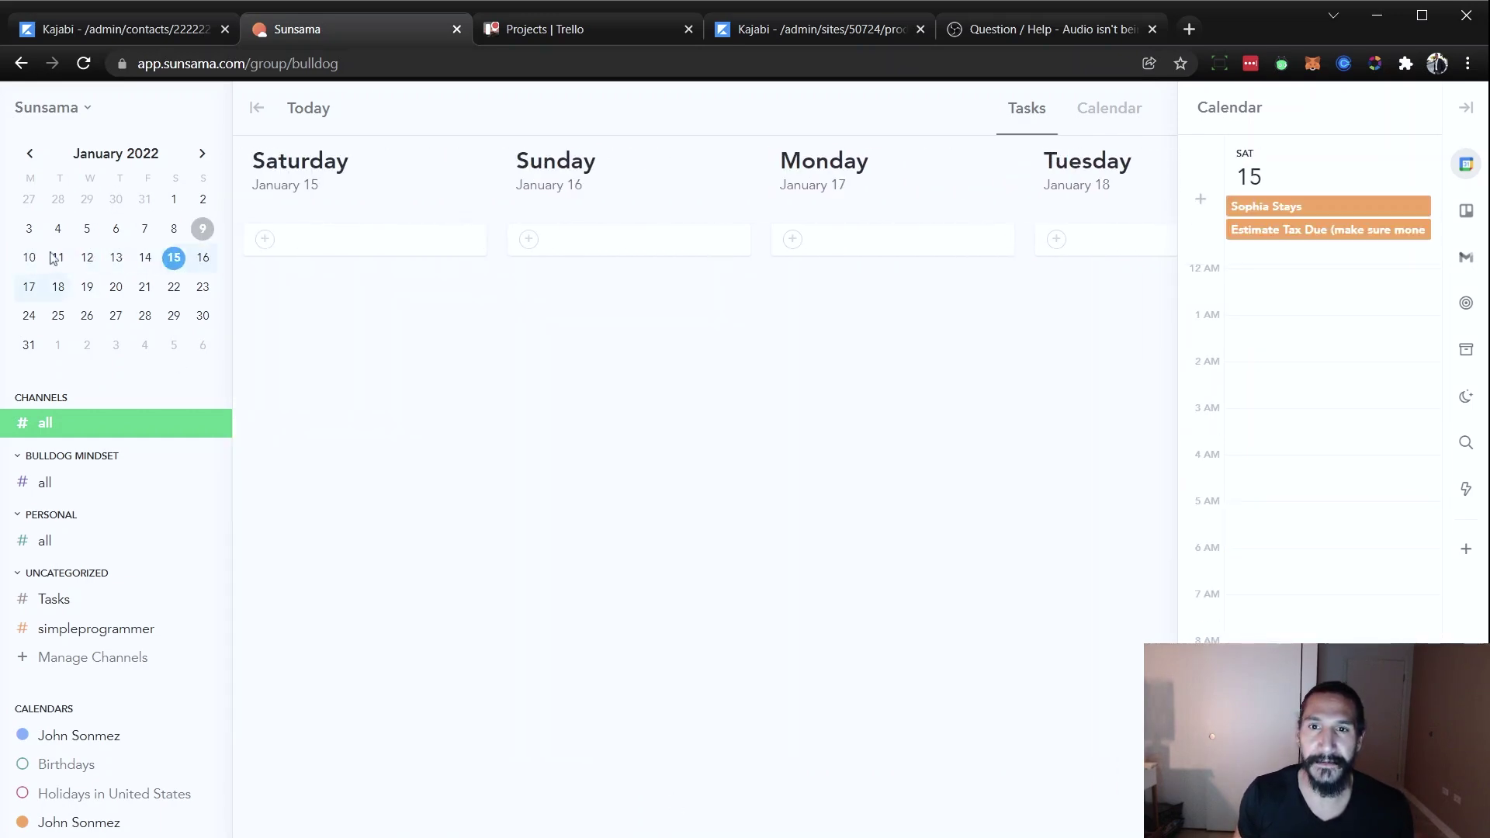
{"action": "left_click", "coordinate": [201, 228]}
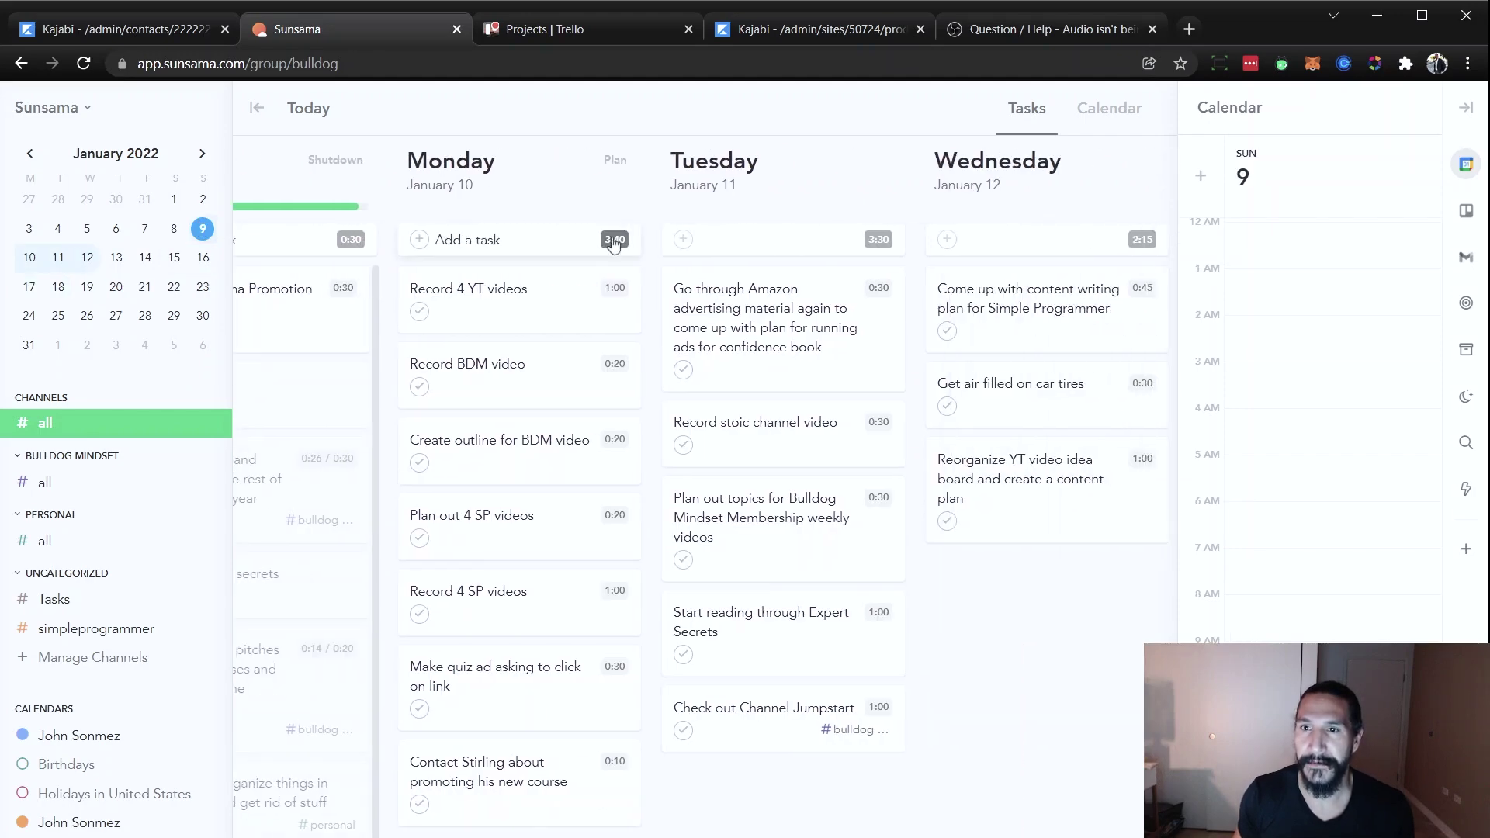
{"action": "scroll", "coordinate": [522, 486], "scroll_direction": "left", "scroll_amount": 2}
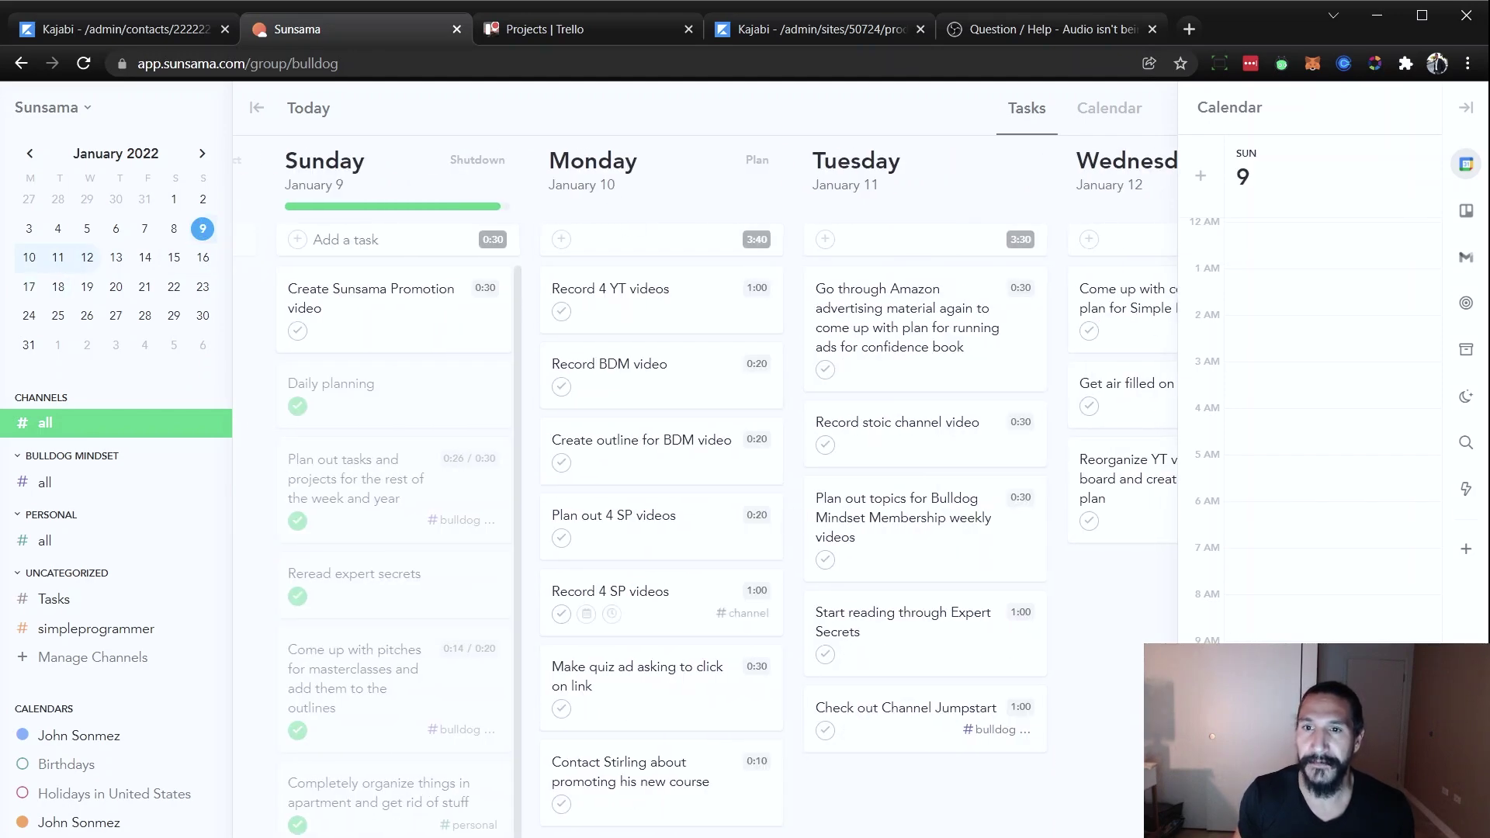
Step: Filter the board by the Bulldog Mindset, Tasks and simpleprogrammer channels, then restore all channels
{"action": "left_click", "coordinate": [35, 484]}
{"action": "left_click", "coordinate": [35, 424]}
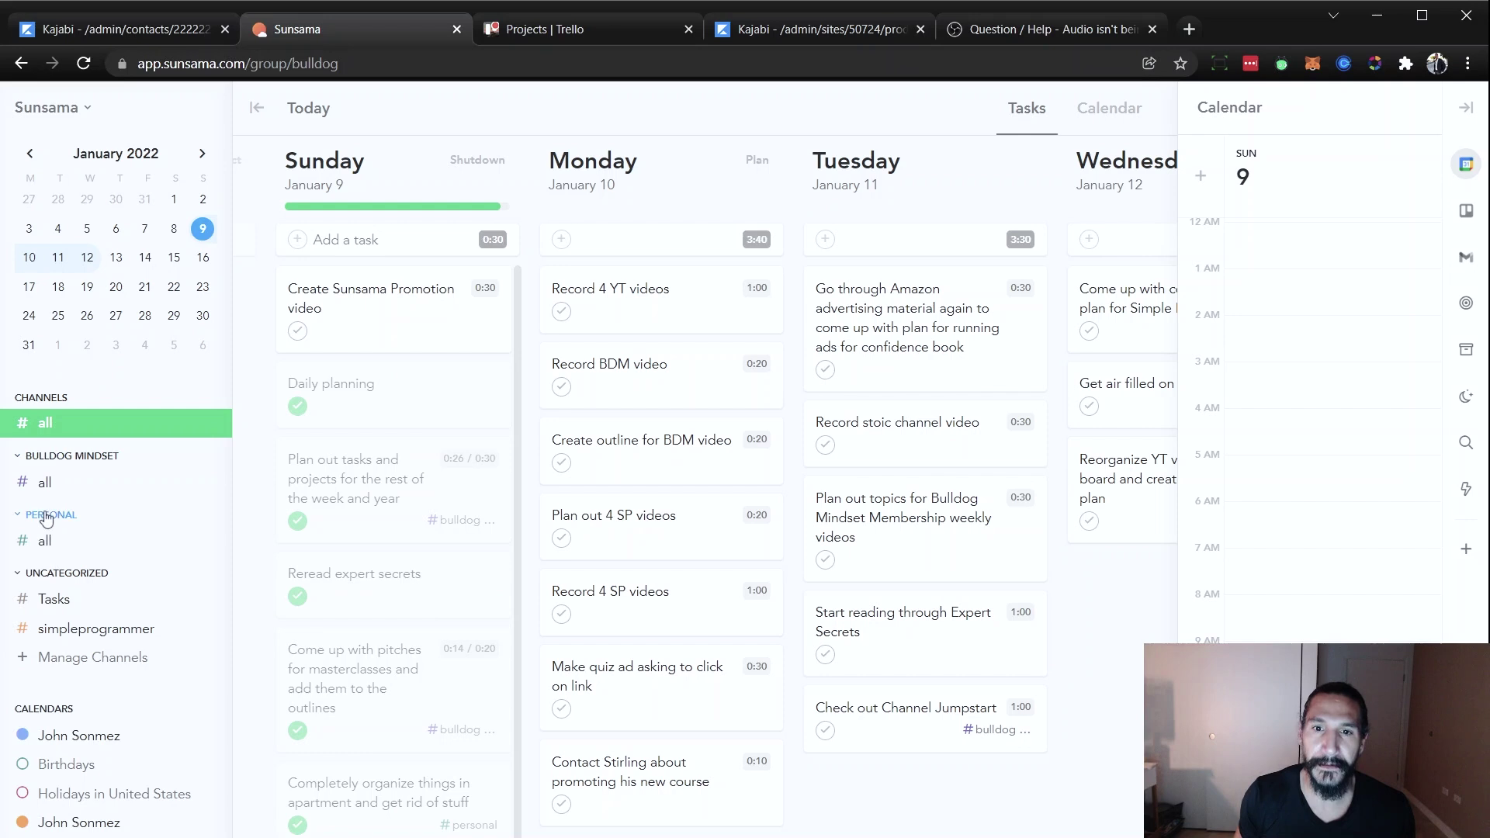
{"action": "left_click", "coordinate": [55, 599]}
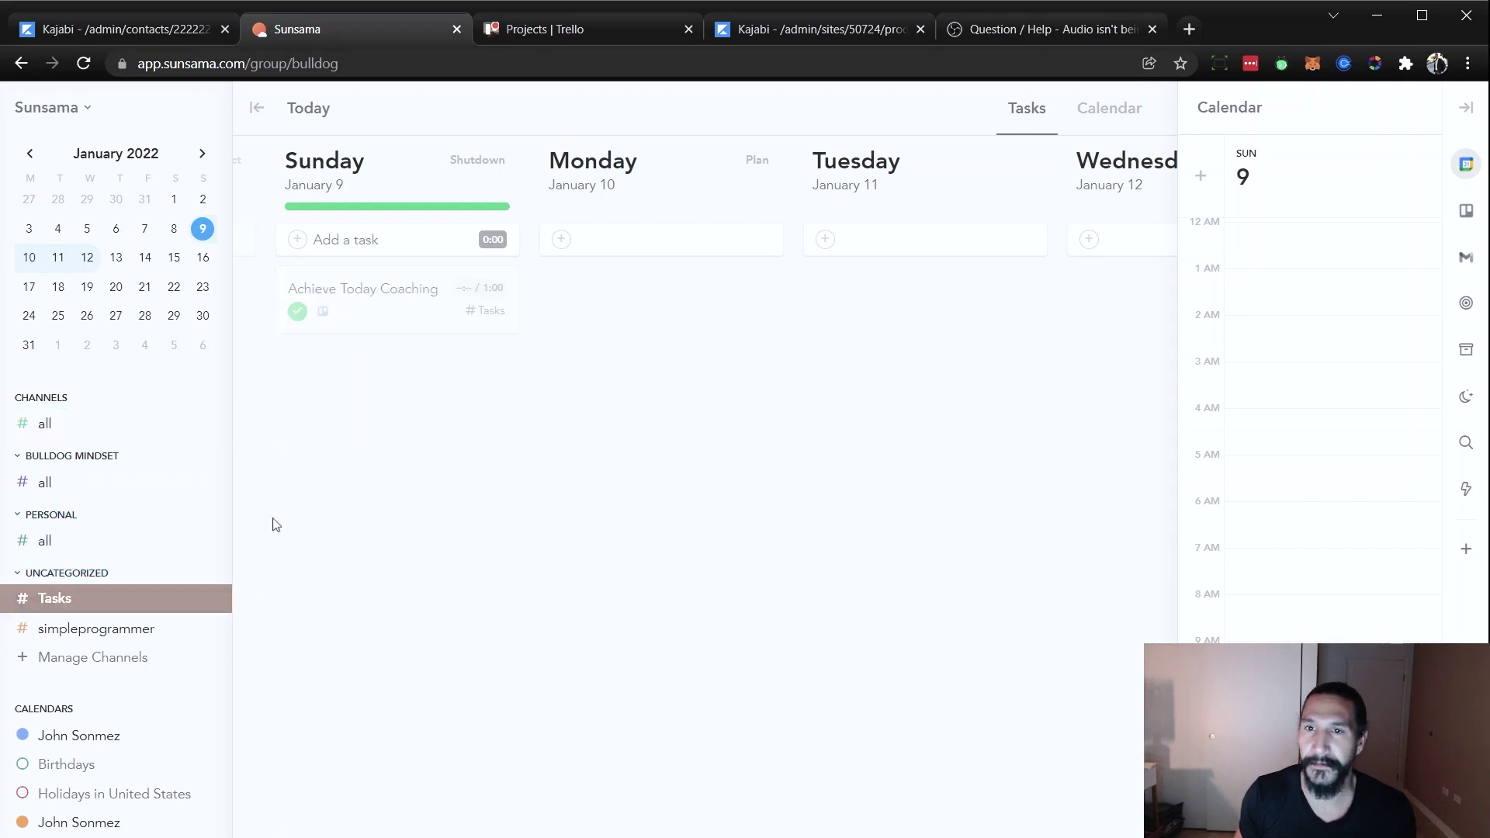
{"action": "left_click", "coordinate": [90, 629]}
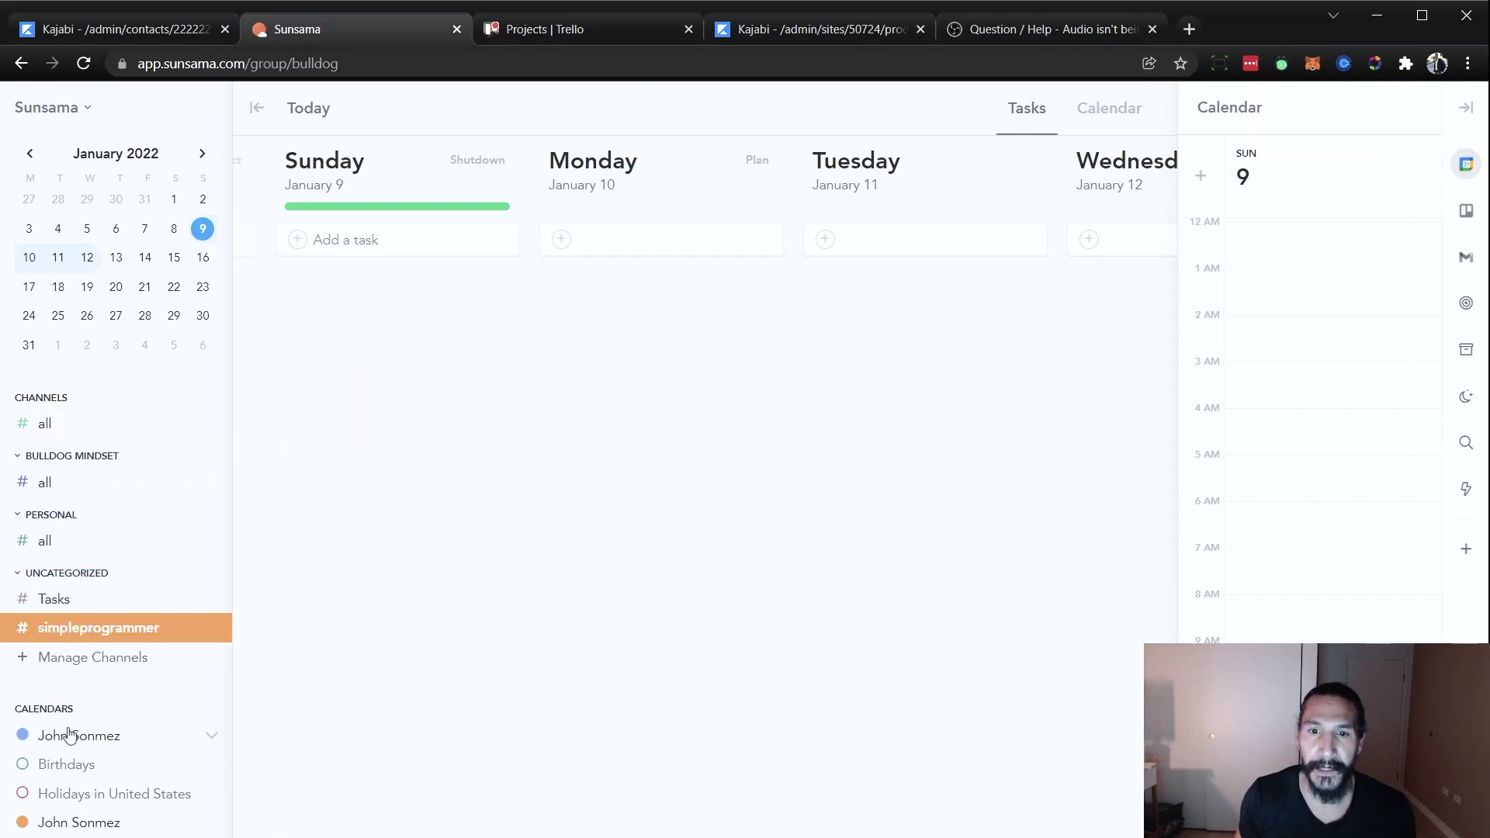
{"action": "left_click", "coordinate": [37, 425]}
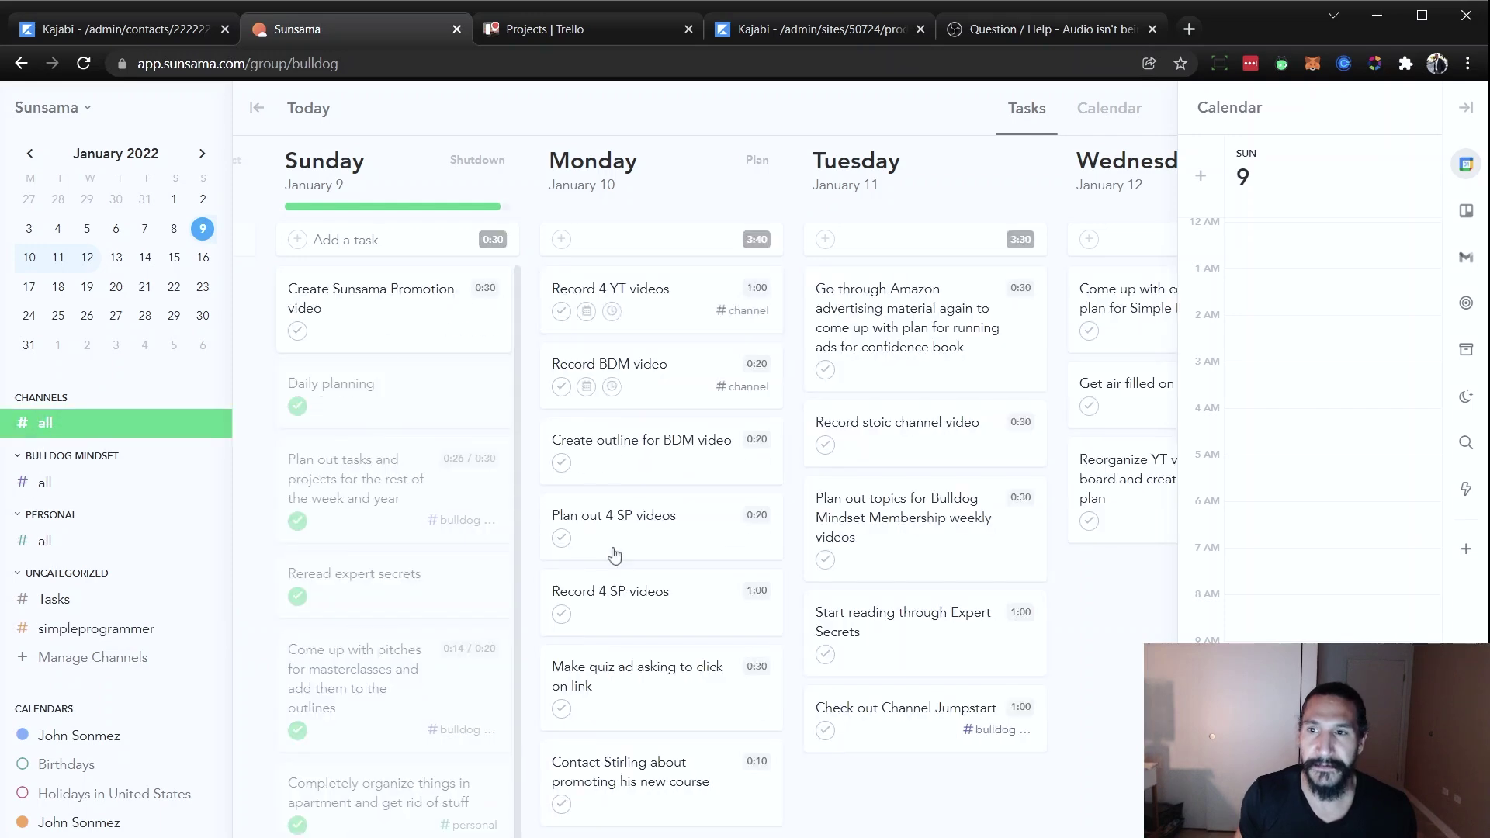
Step: Collapse the side day calendar, view the weekly calendar, then return to the task board
{"action": "left_click", "coordinate": [1463, 112]}
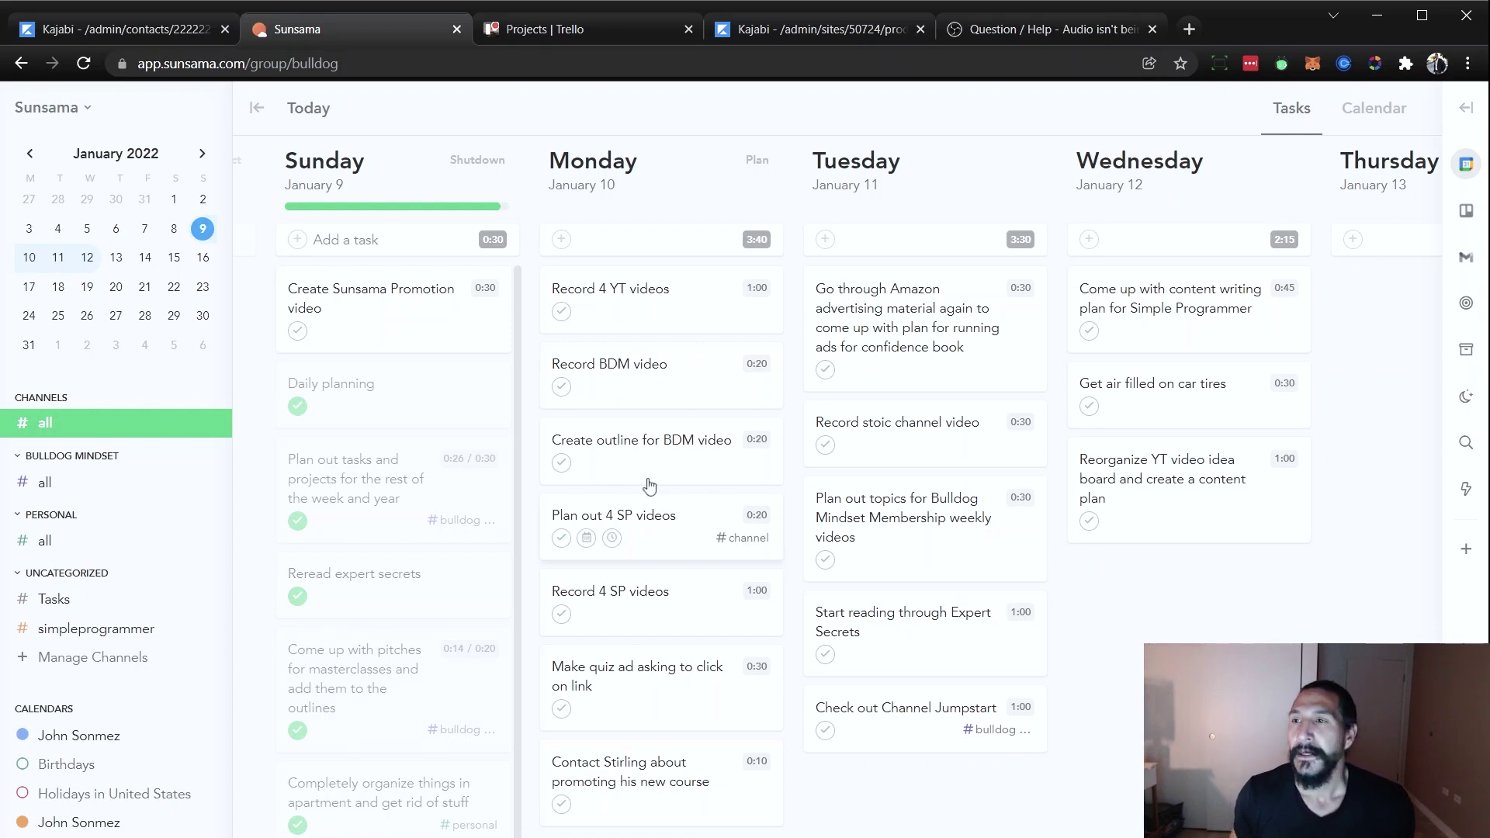
{"action": "left_click", "coordinate": [1373, 108]}
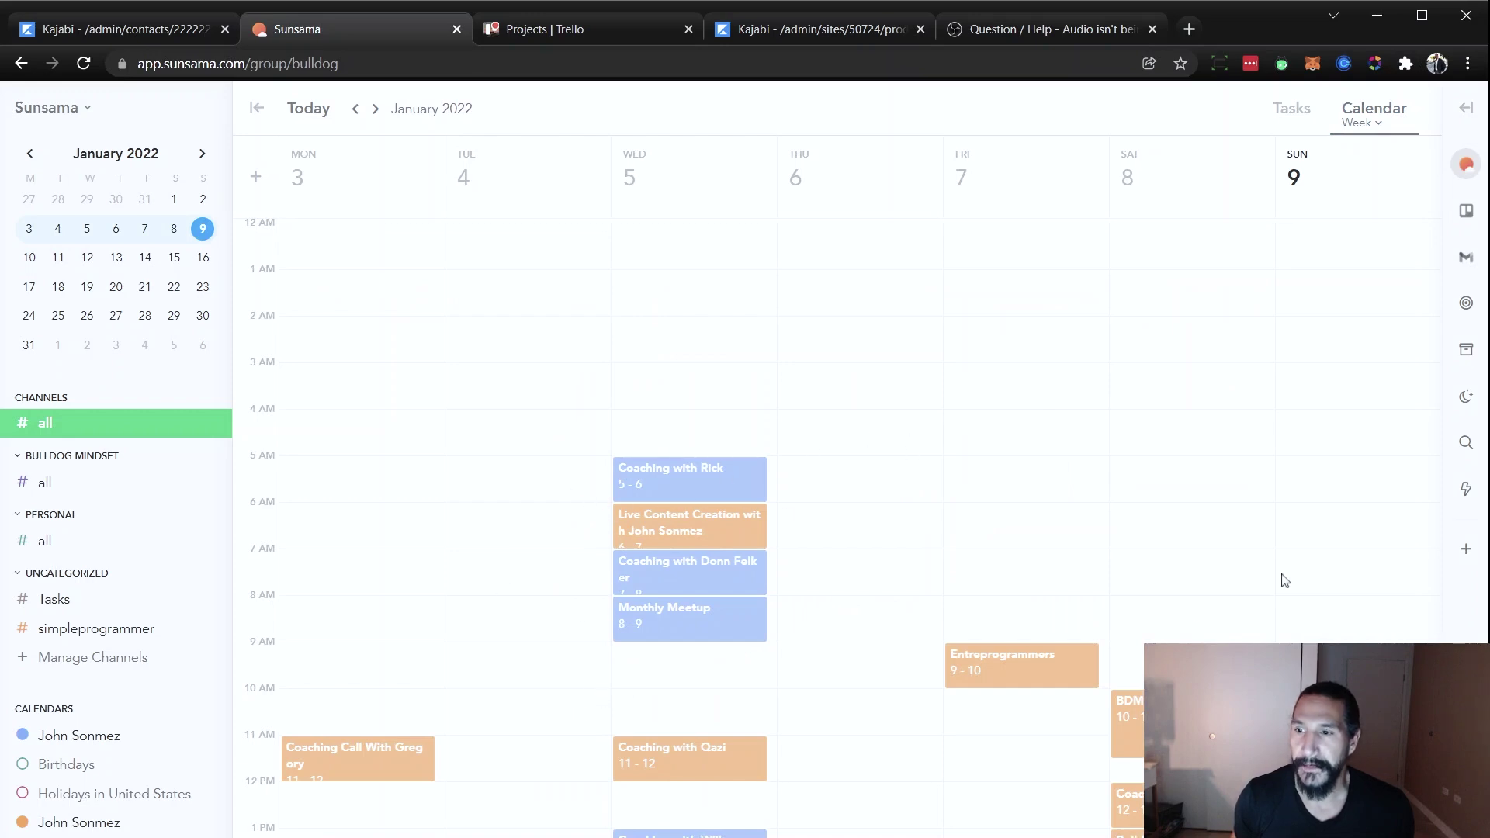
{"action": "left_click", "coordinate": [1285, 117]}
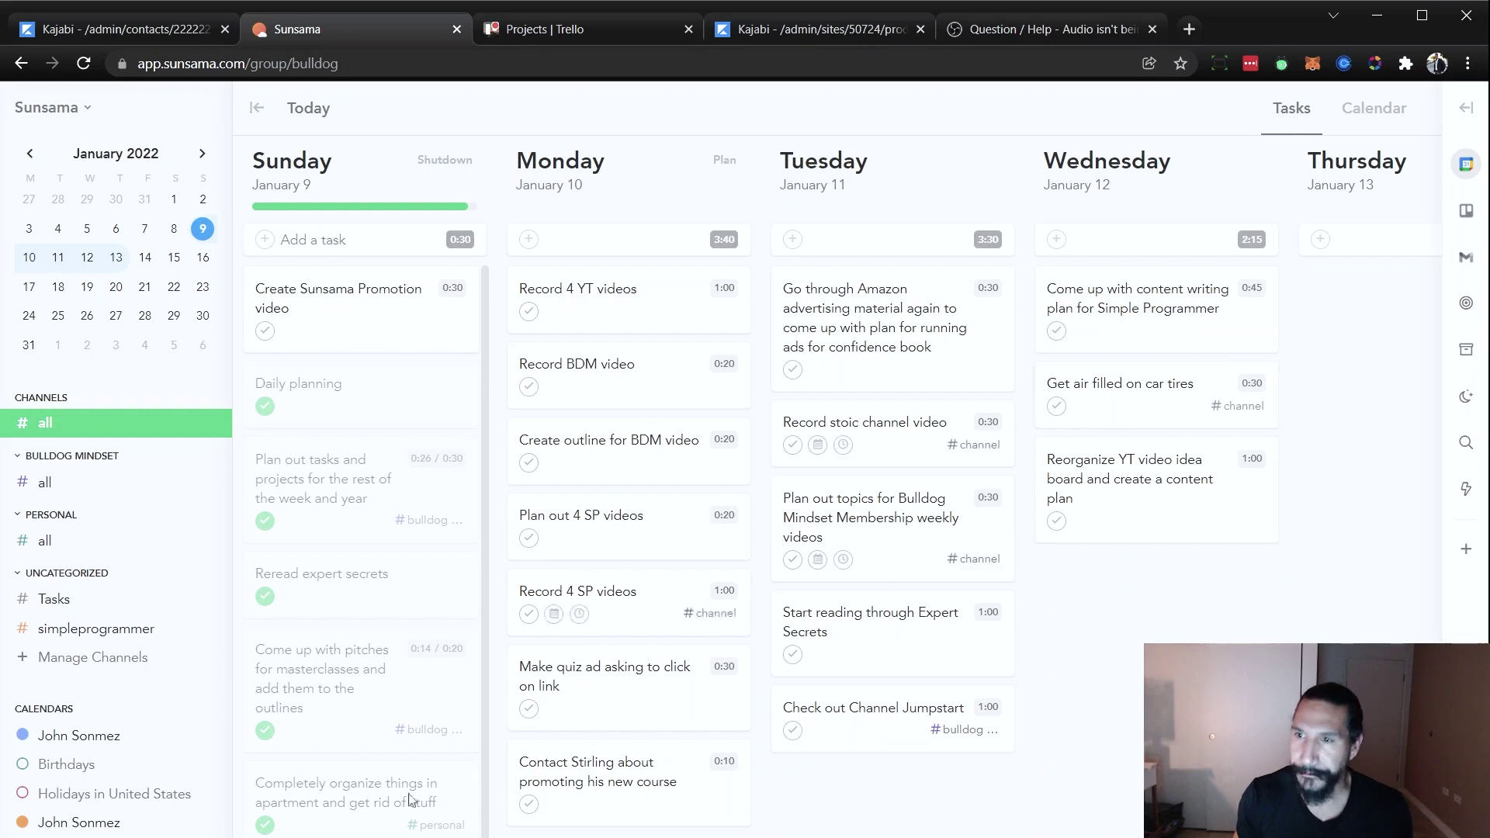
Step: Check the Trello To Do, inbox, objectives, backlog and extra integrations panels, then close the side panel
{"action": "left_click", "coordinate": [1464, 210]}
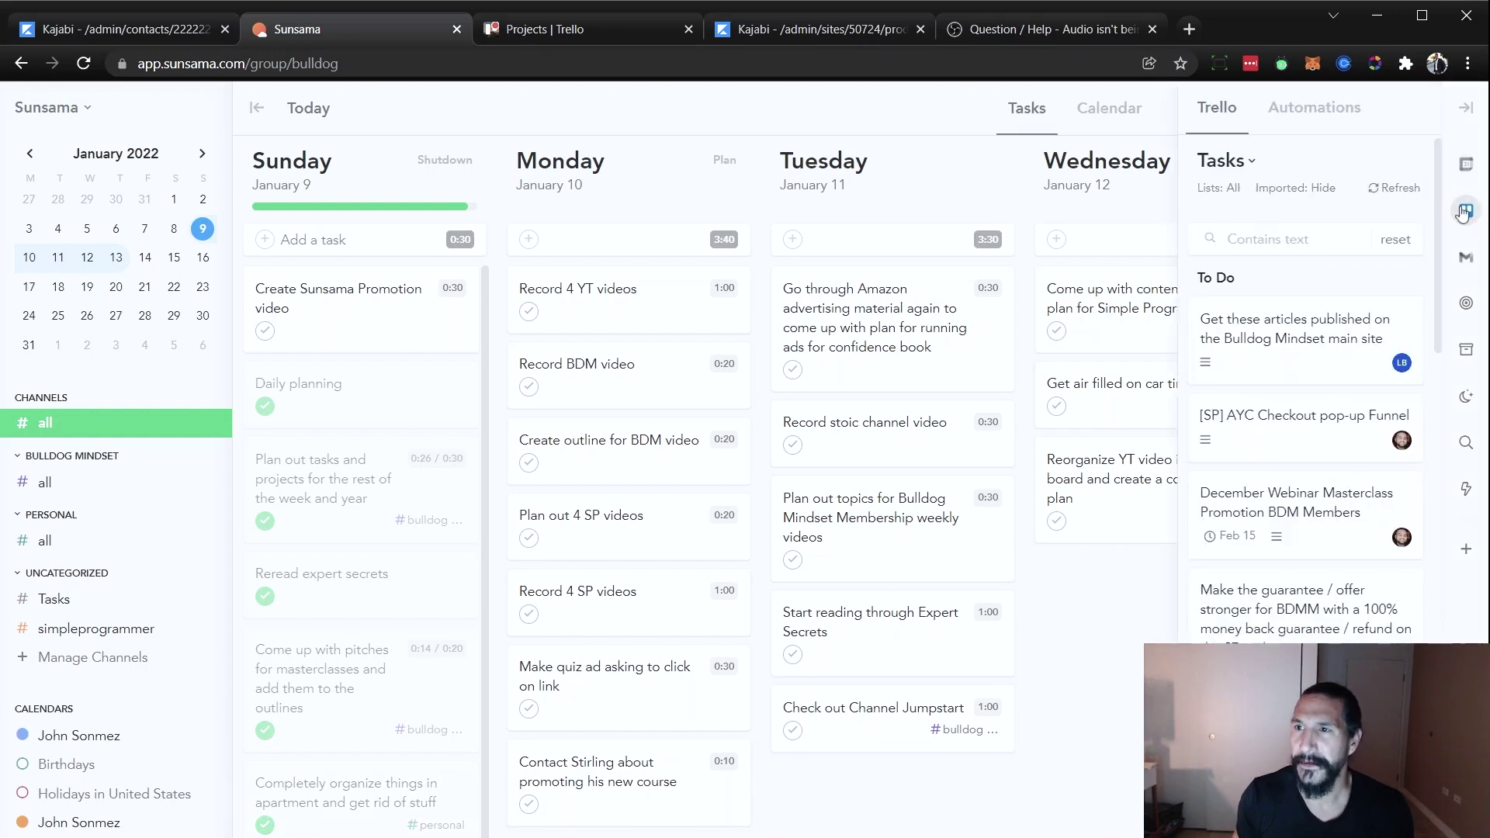
{"action": "left_click", "coordinate": [1467, 264]}
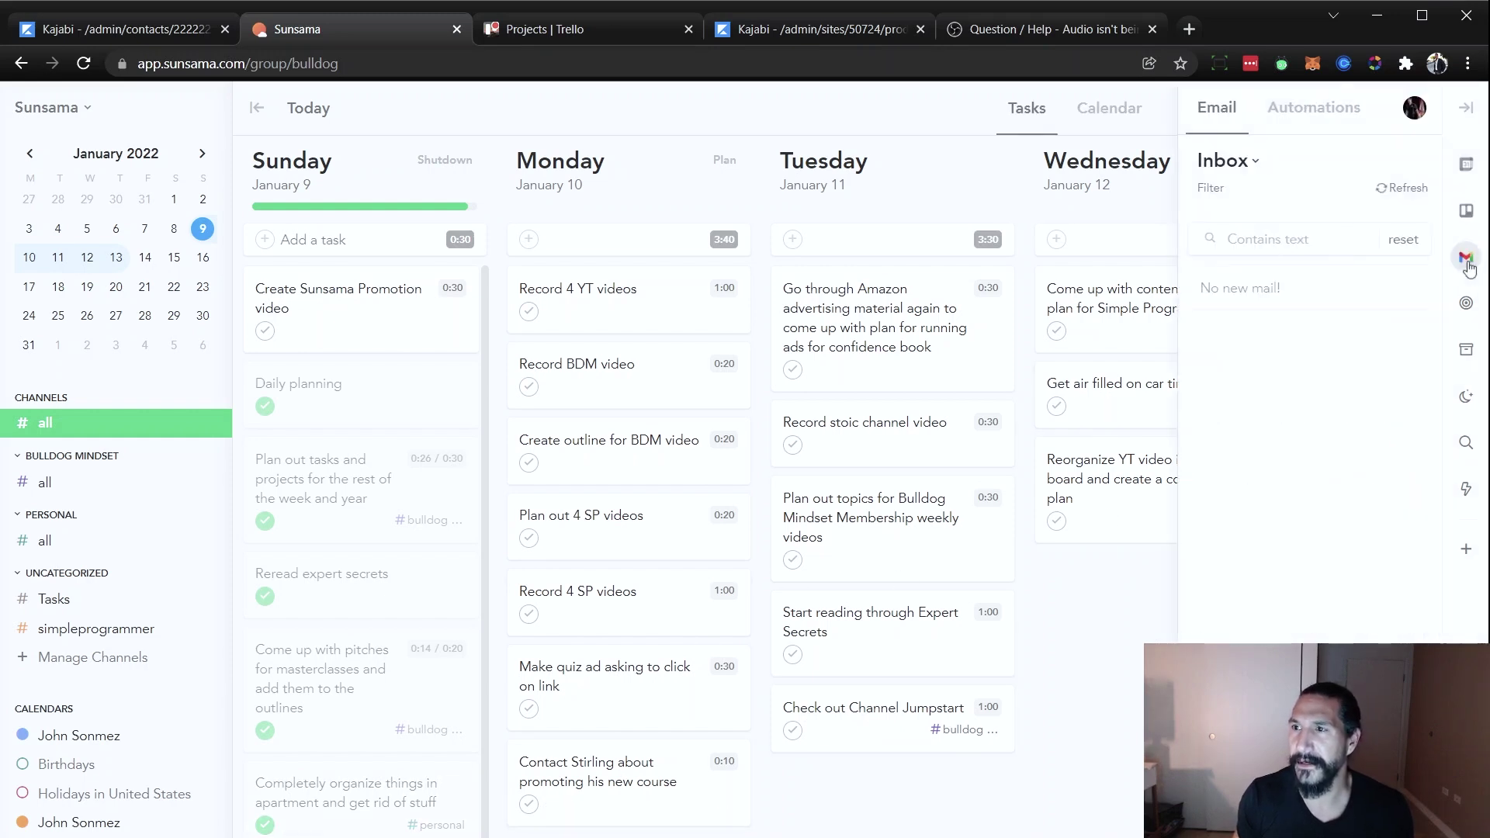
{"action": "left_click", "coordinate": [1467, 309]}
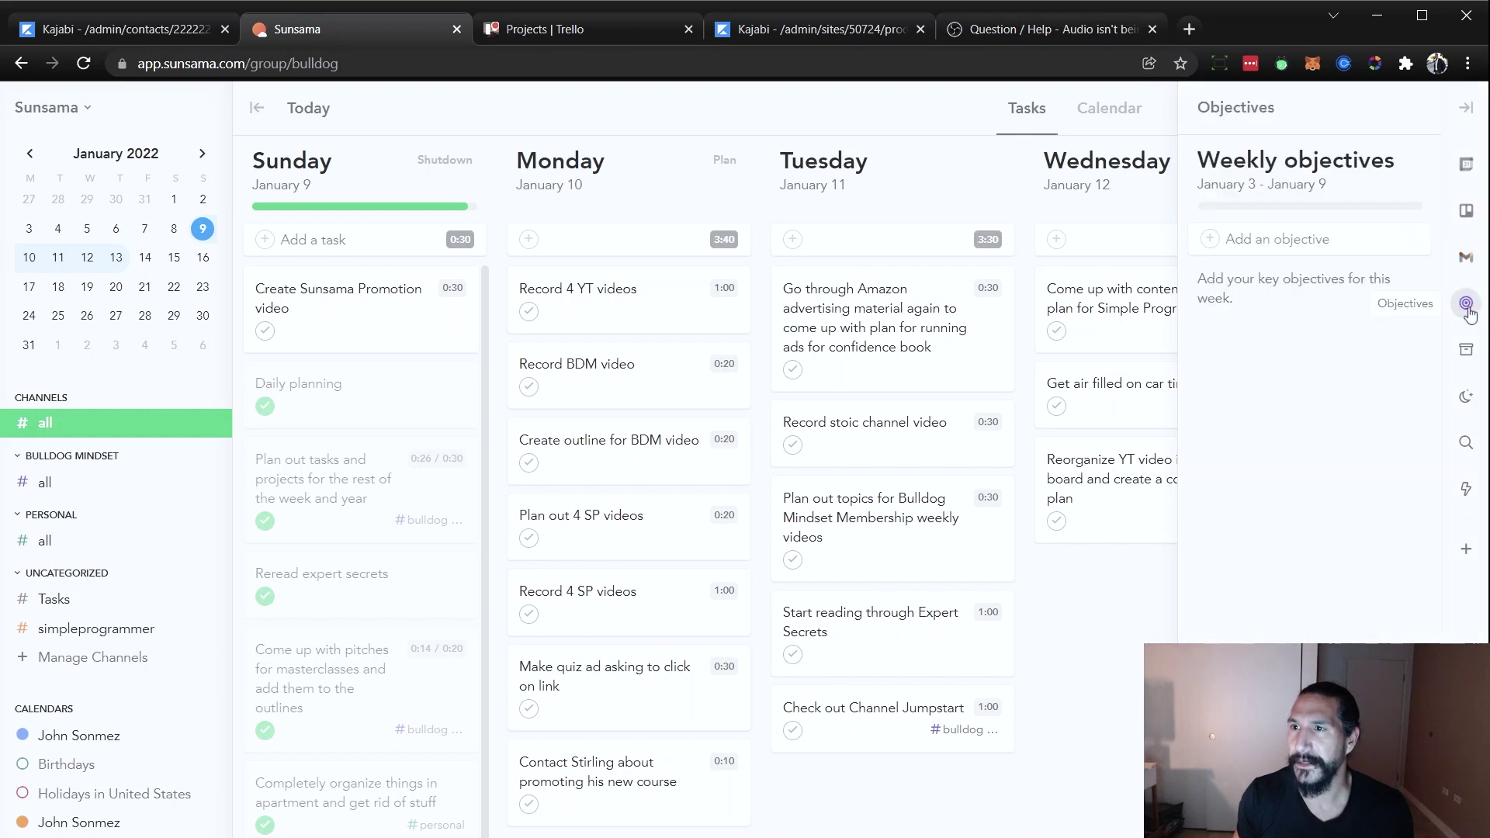
{"action": "left_click", "coordinate": [1466, 349]}
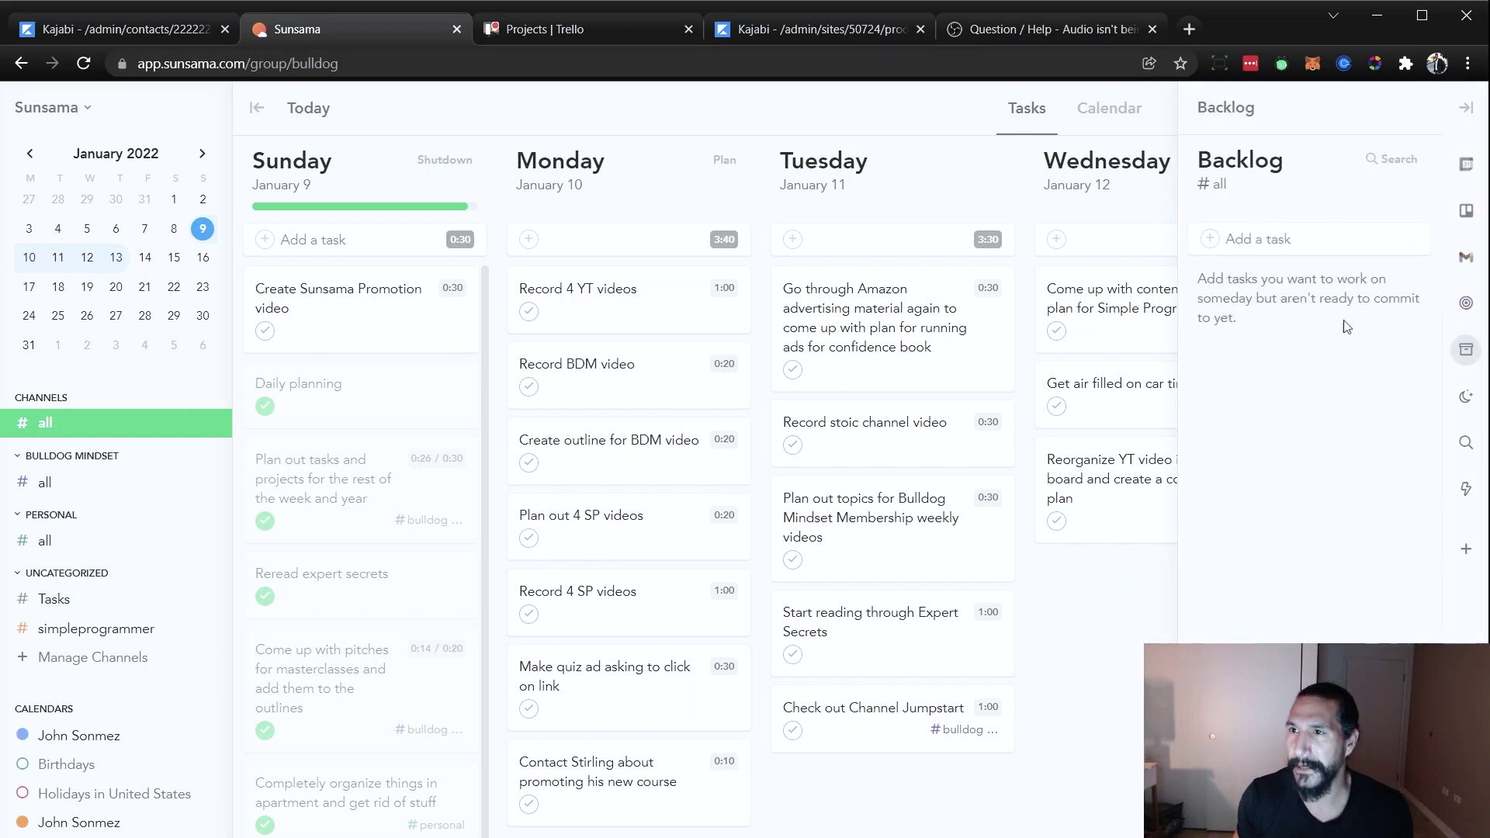
{"action": "left_click", "coordinate": [1476, 547]}
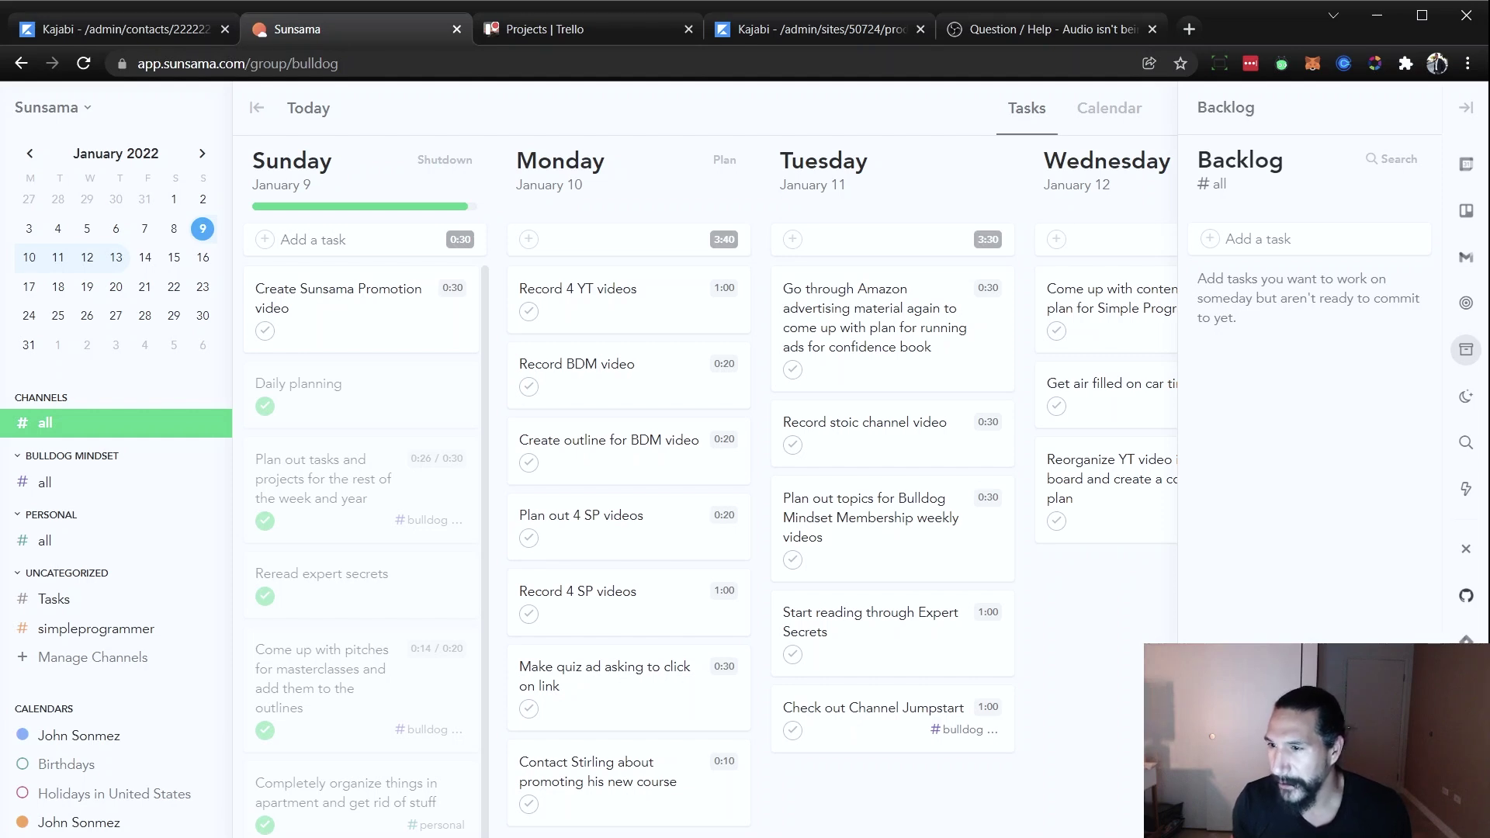
{"action": "left_click", "coordinate": [1465, 108]}
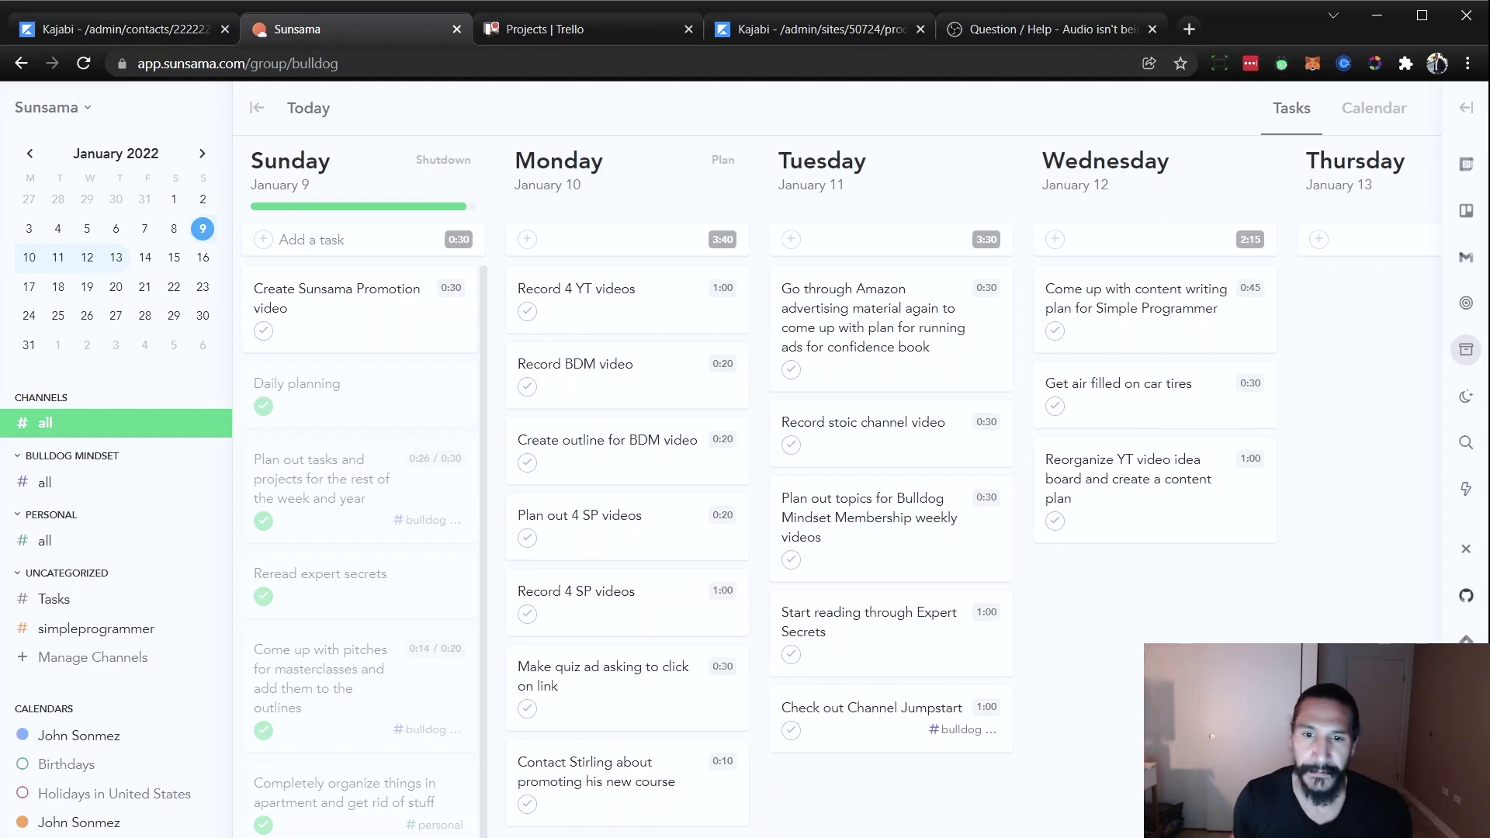
Step: Run the daily shutdown ritual from the workspace menu and finish back on the Tasks board
{"action": "left_click", "coordinate": [28, 104]}
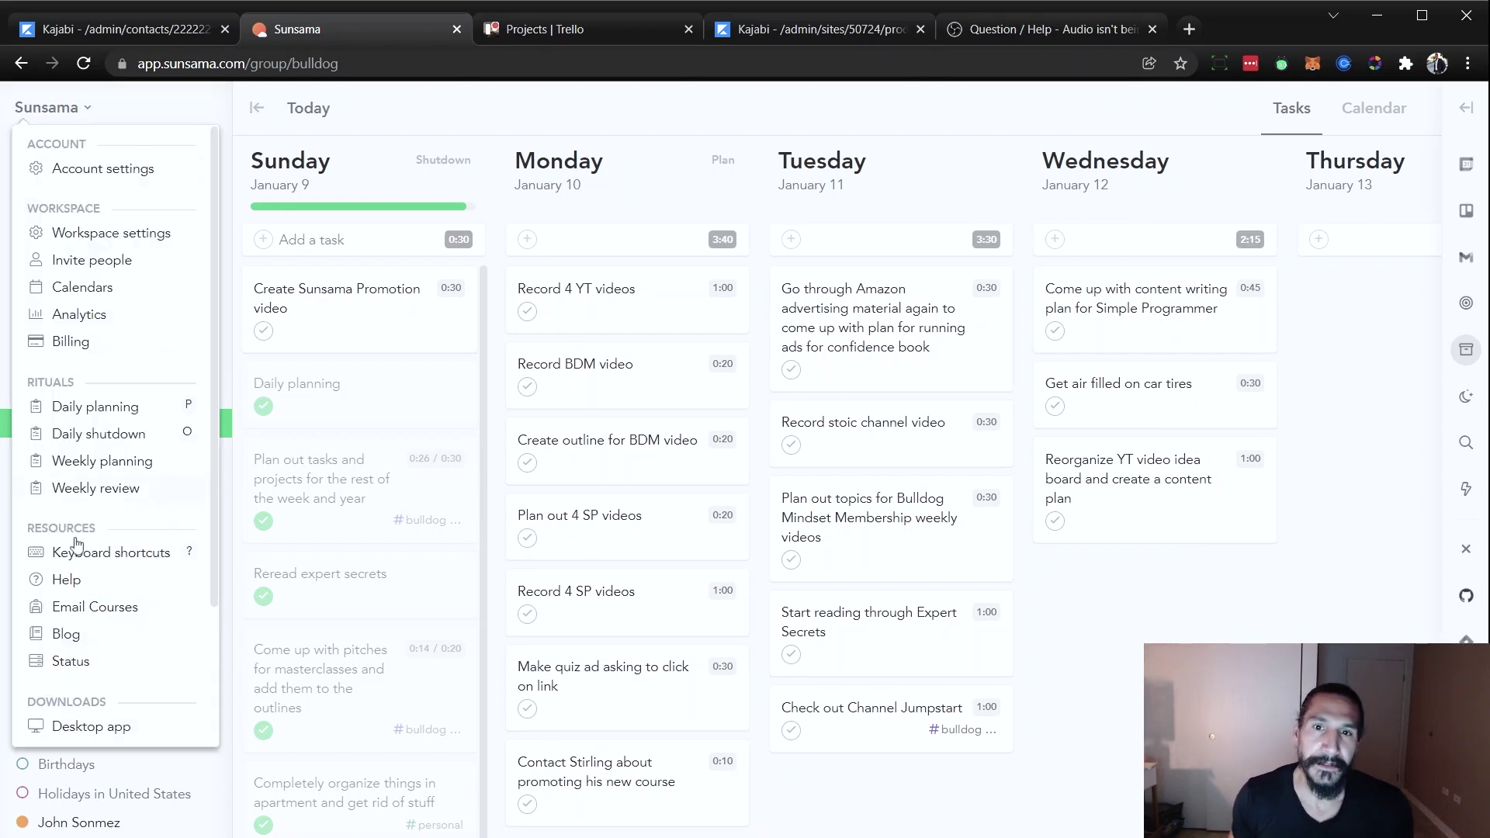
{"action": "left_click", "coordinate": [113, 436]}
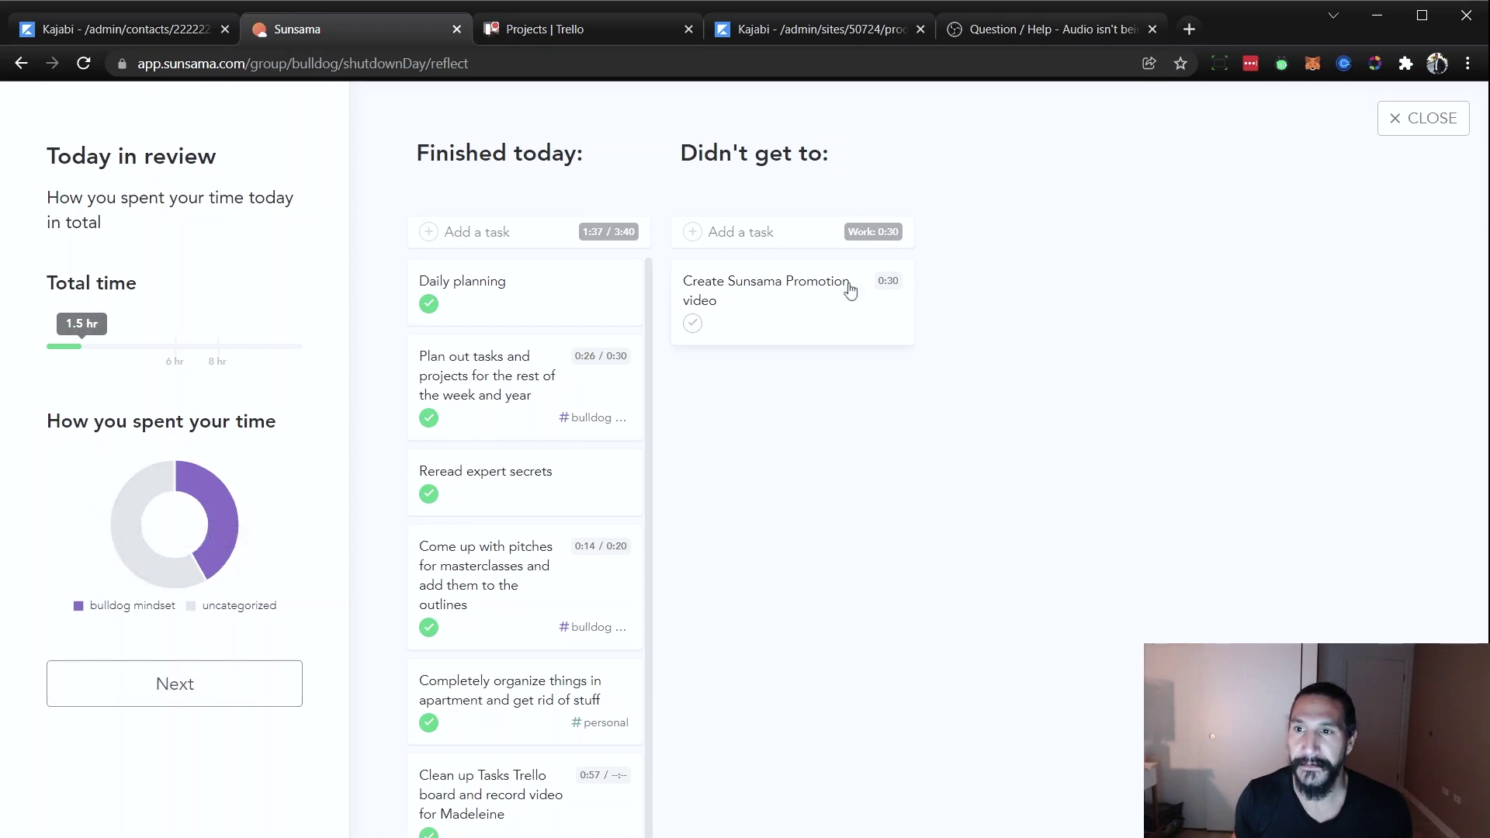
{"action": "left_click", "coordinate": [174, 684]}
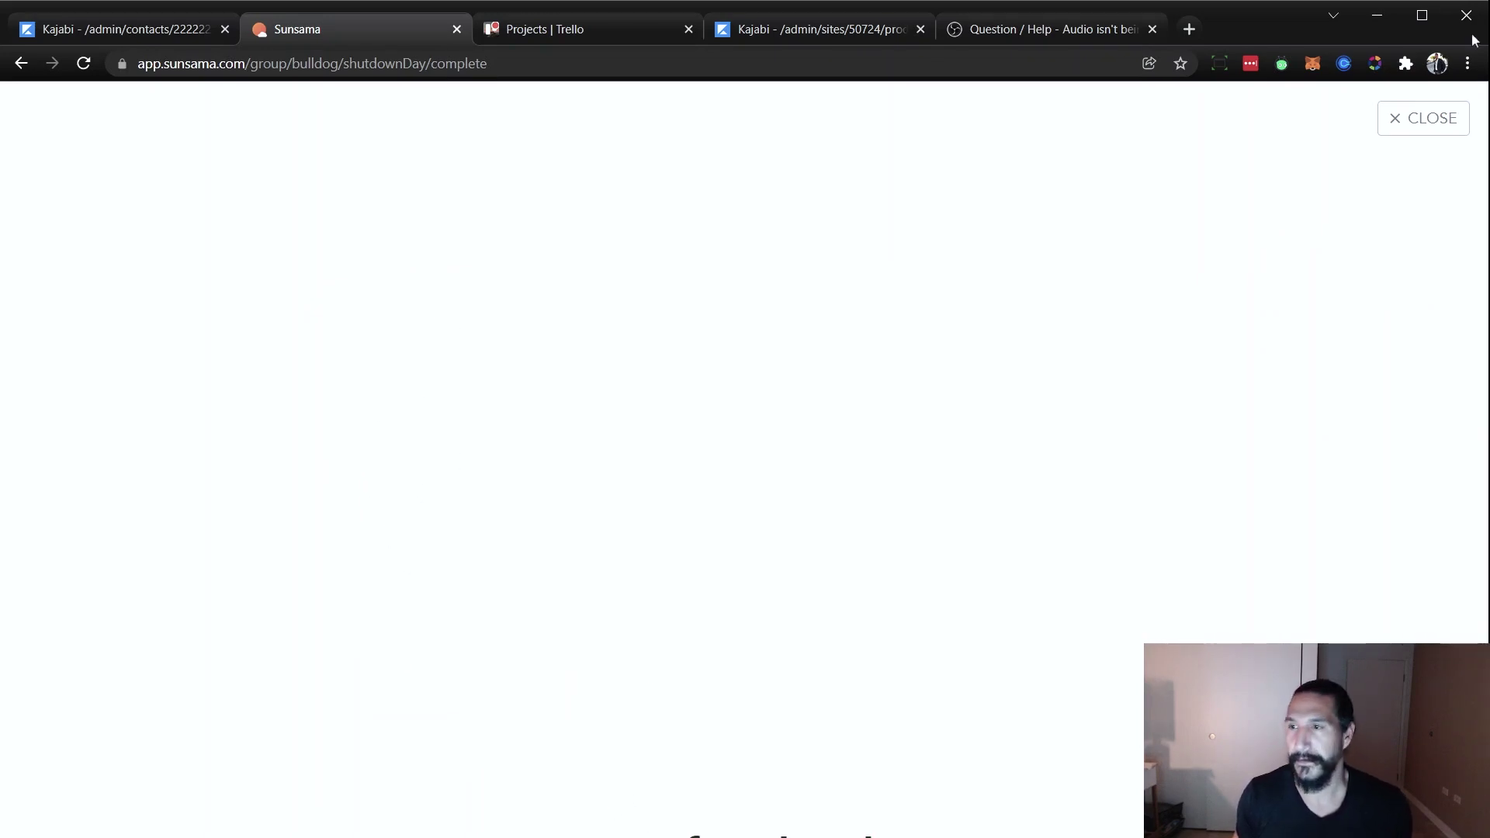
{"action": "left_click", "coordinate": [1413, 119]}
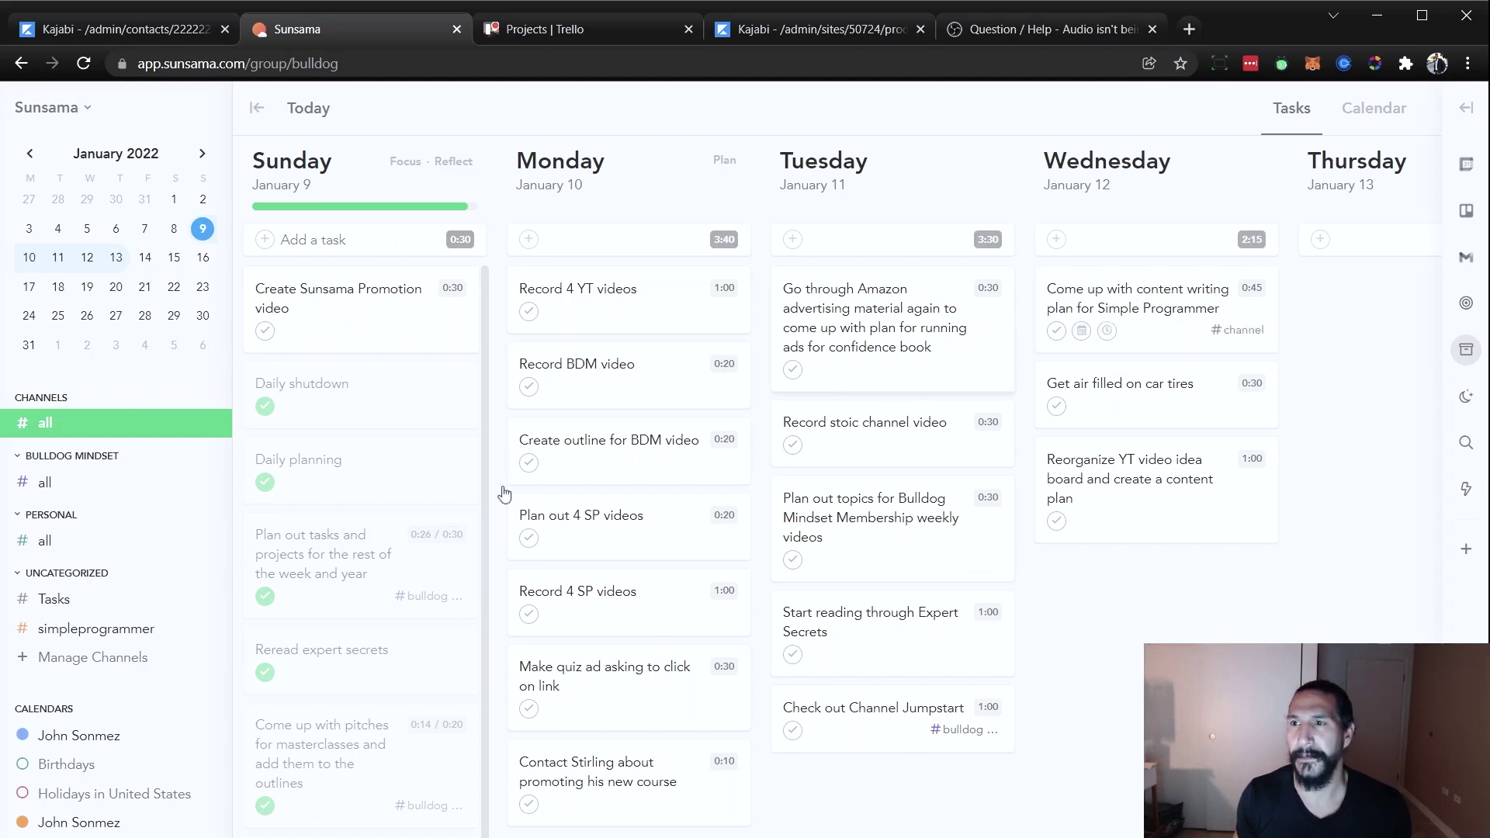
Step: Start weekly planning, step to the journal and back to objectives, then exit to the board
{"action": "left_click", "coordinate": [32, 109]}
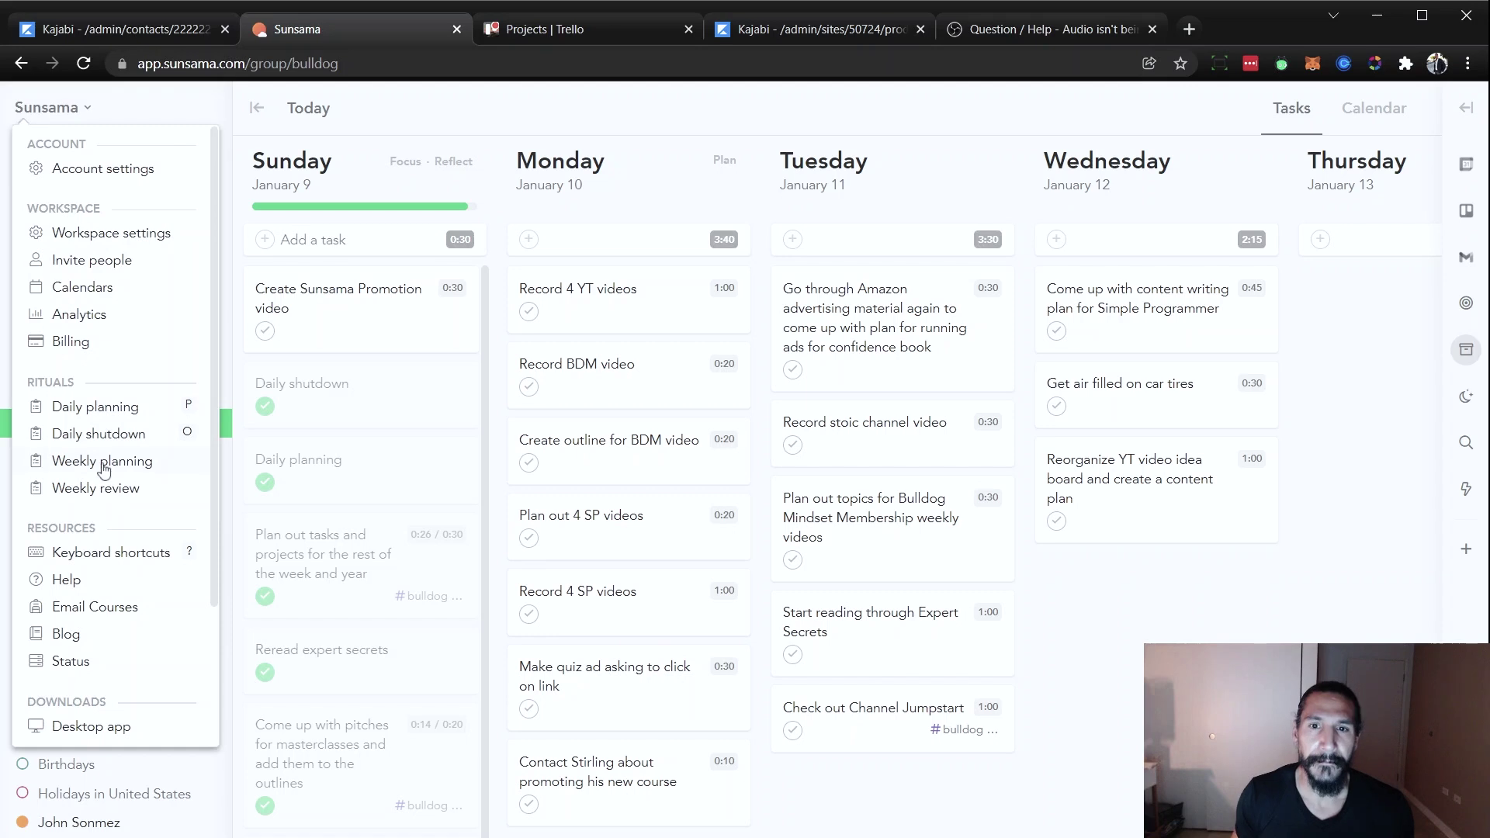
{"action": "left_click", "coordinate": [94, 463]}
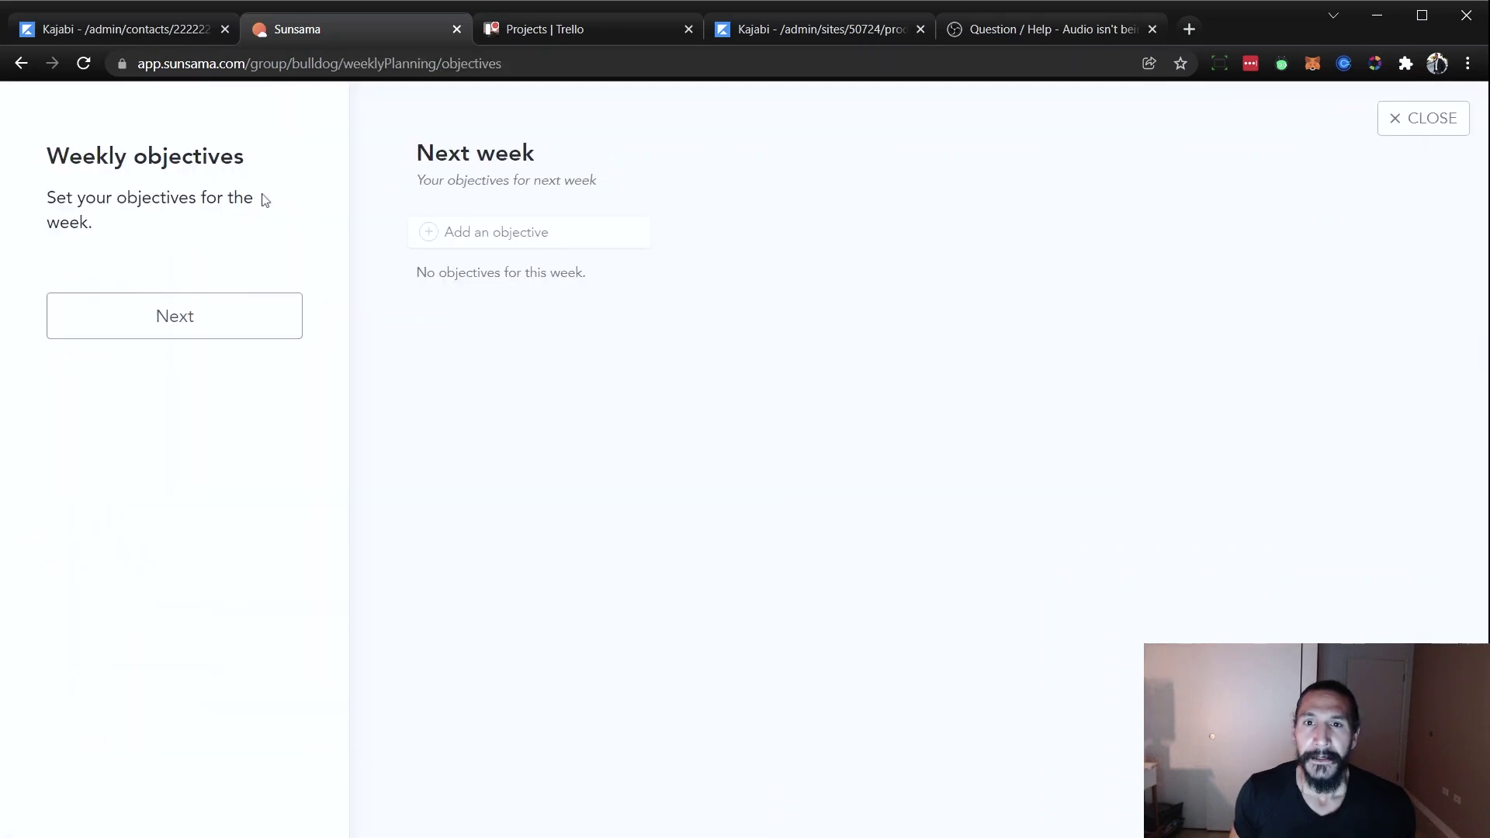
{"action": "left_click", "coordinate": [174, 321]}
{"action": "left_click", "coordinate": [326, 627]}
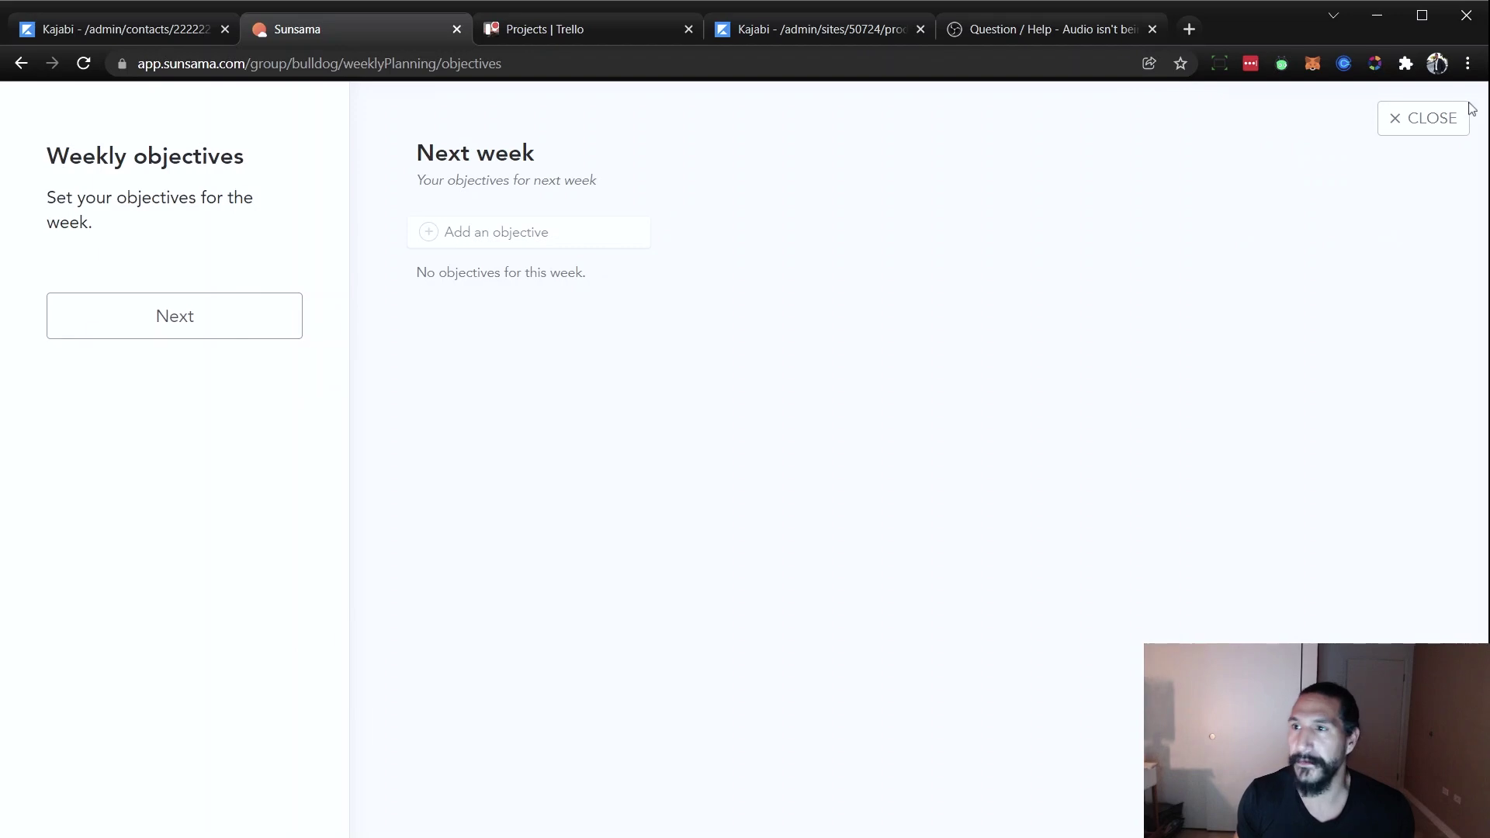
{"action": "left_click", "coordinate": [1423, 117]}
Step: Open the weekly review ritual and close it, returning to the board from January 10
{"action": "left_click", "coordinate": [48, 113]}
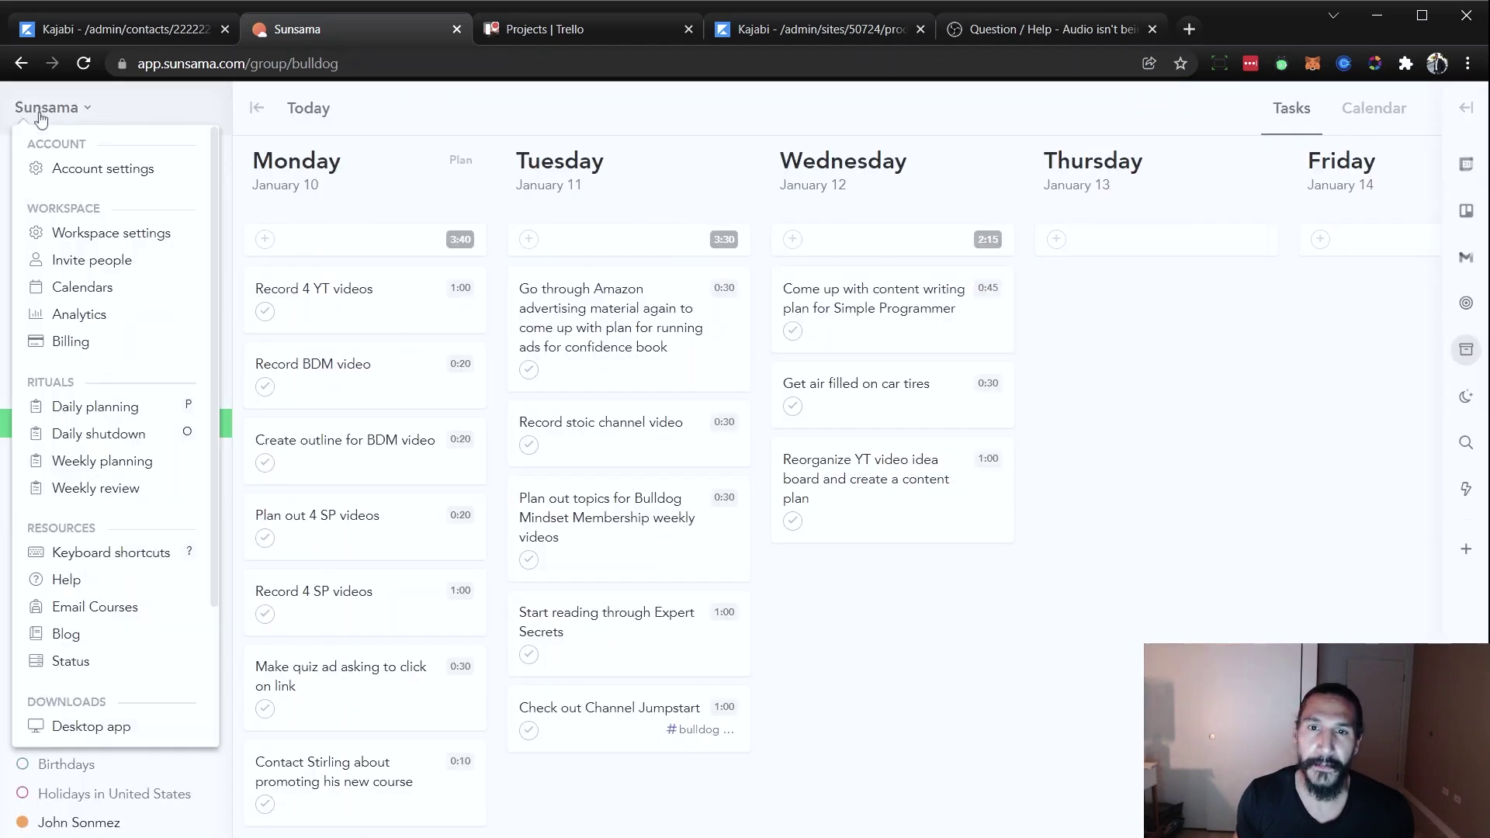
{"action": "left_click", "coordinate": [100, 492]}
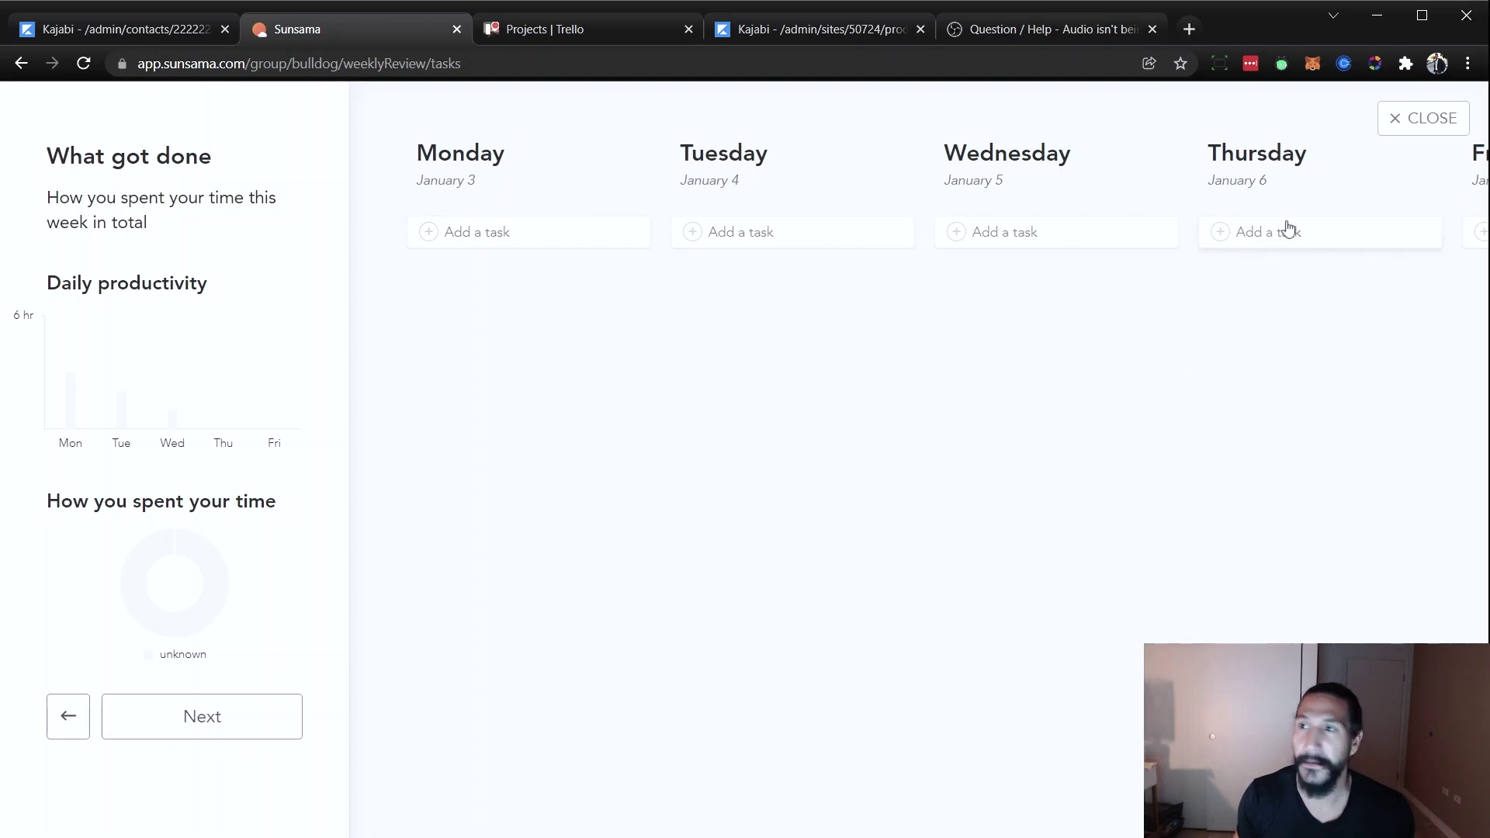
{"action": "left_click", "coordinate": [1434, 119]}
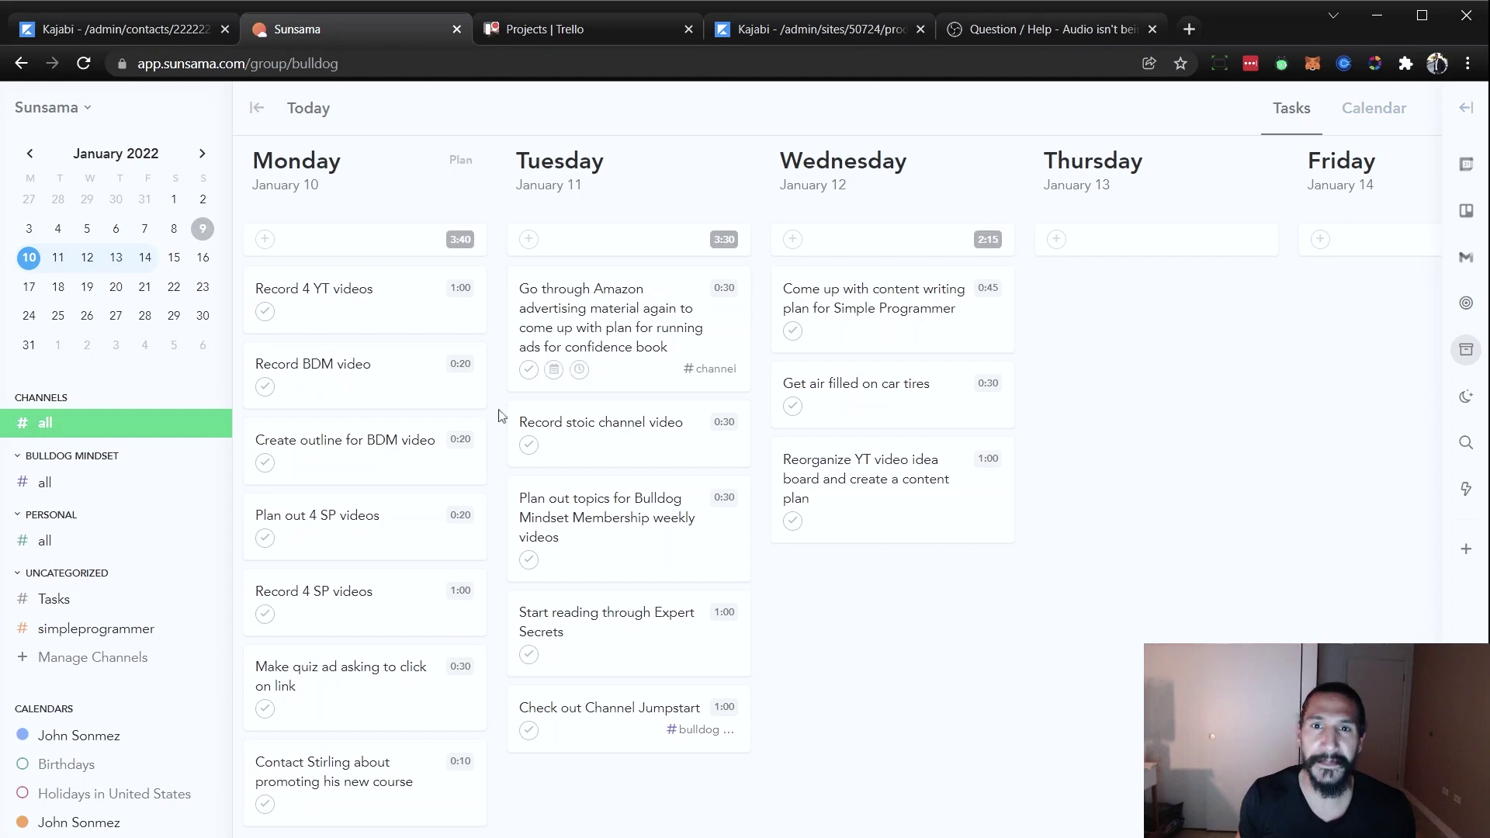
{"action": "left_click", "coordinate": [1466, 163]}
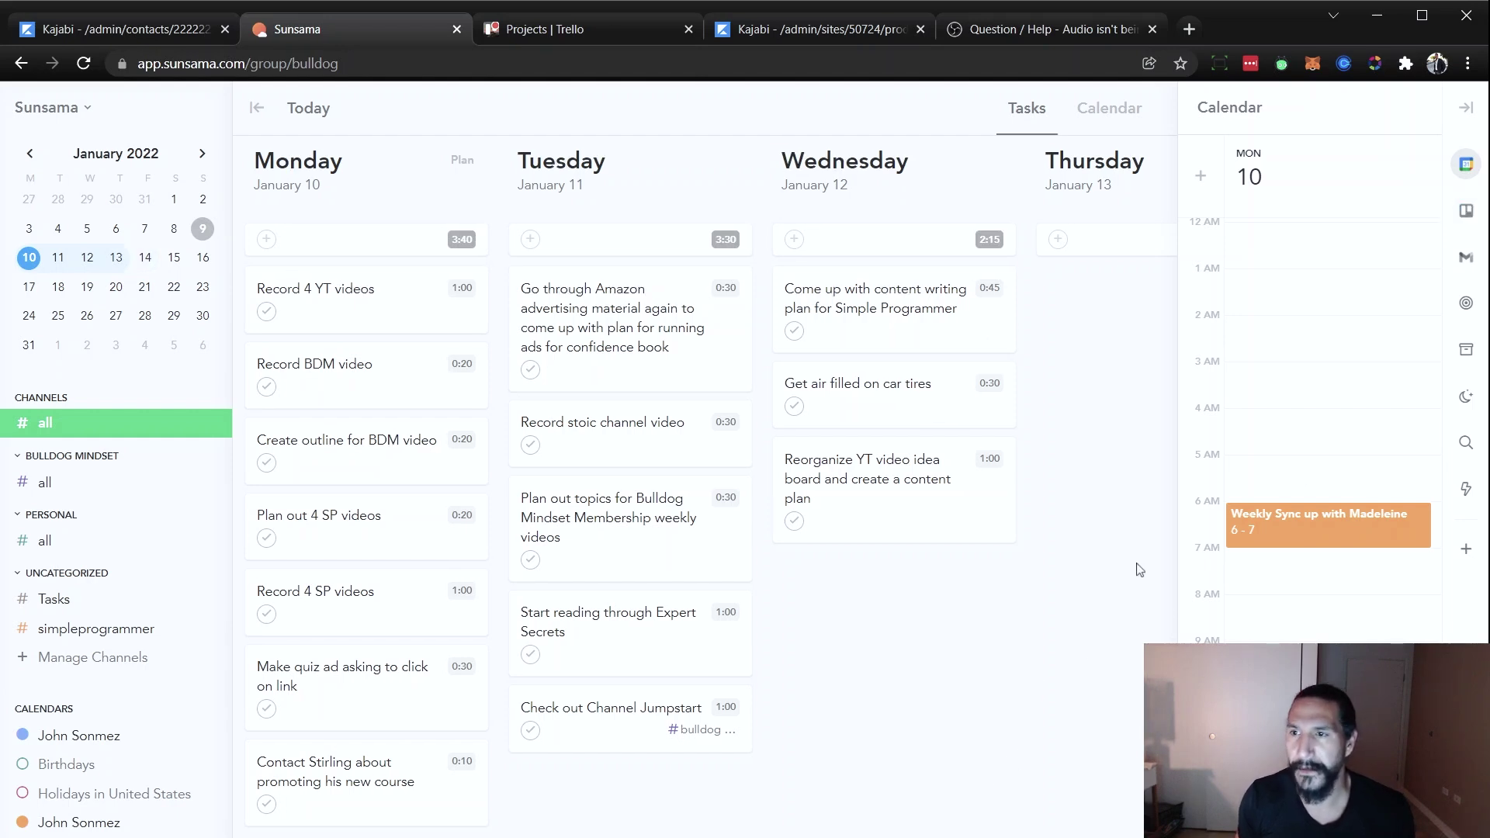
{"action": "left_click", "coordinate": [1465, 109]}
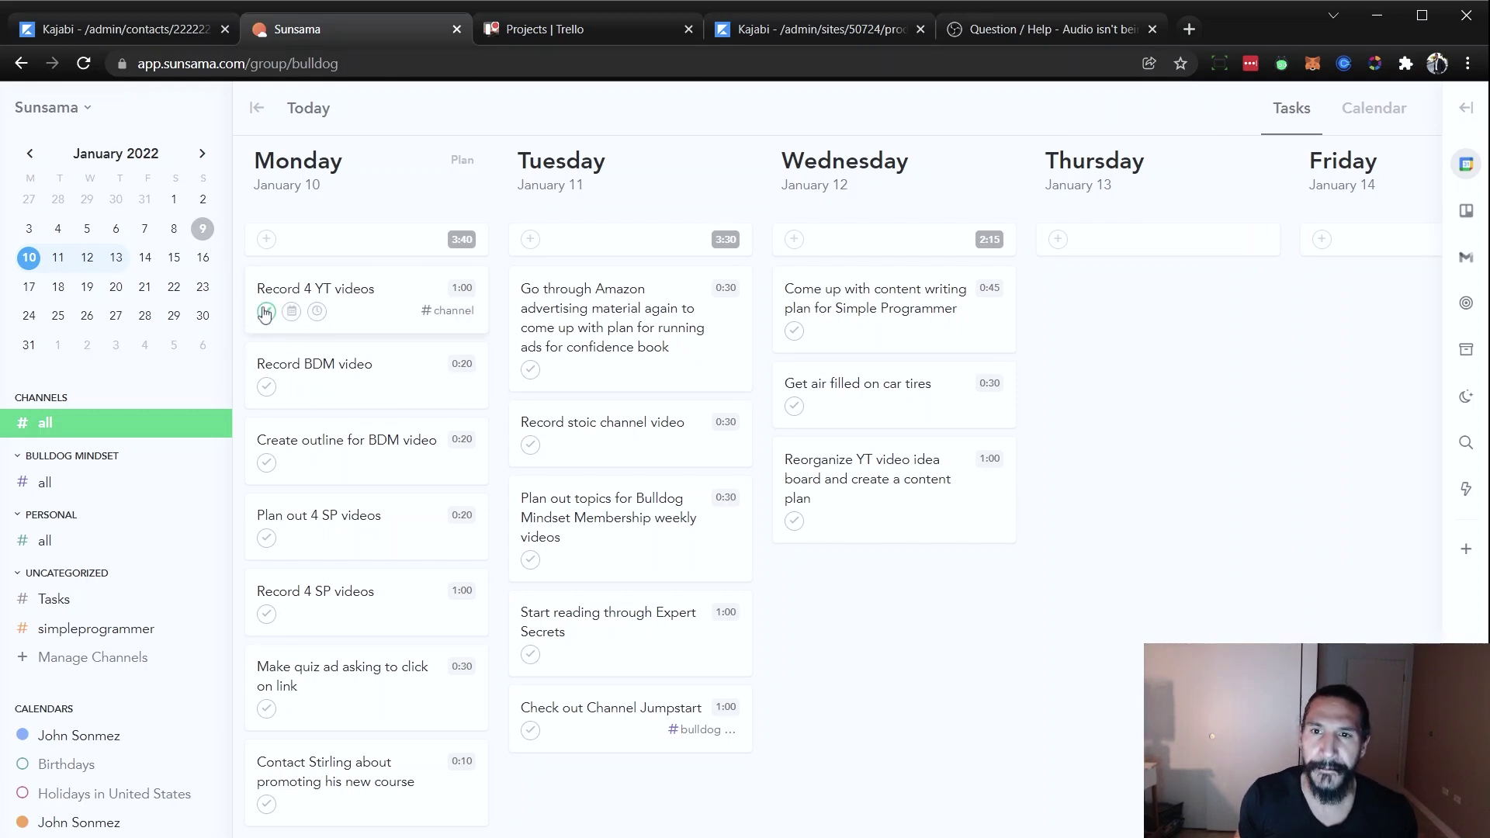
{"action": "left_click", "coordinate": [281, 290]}
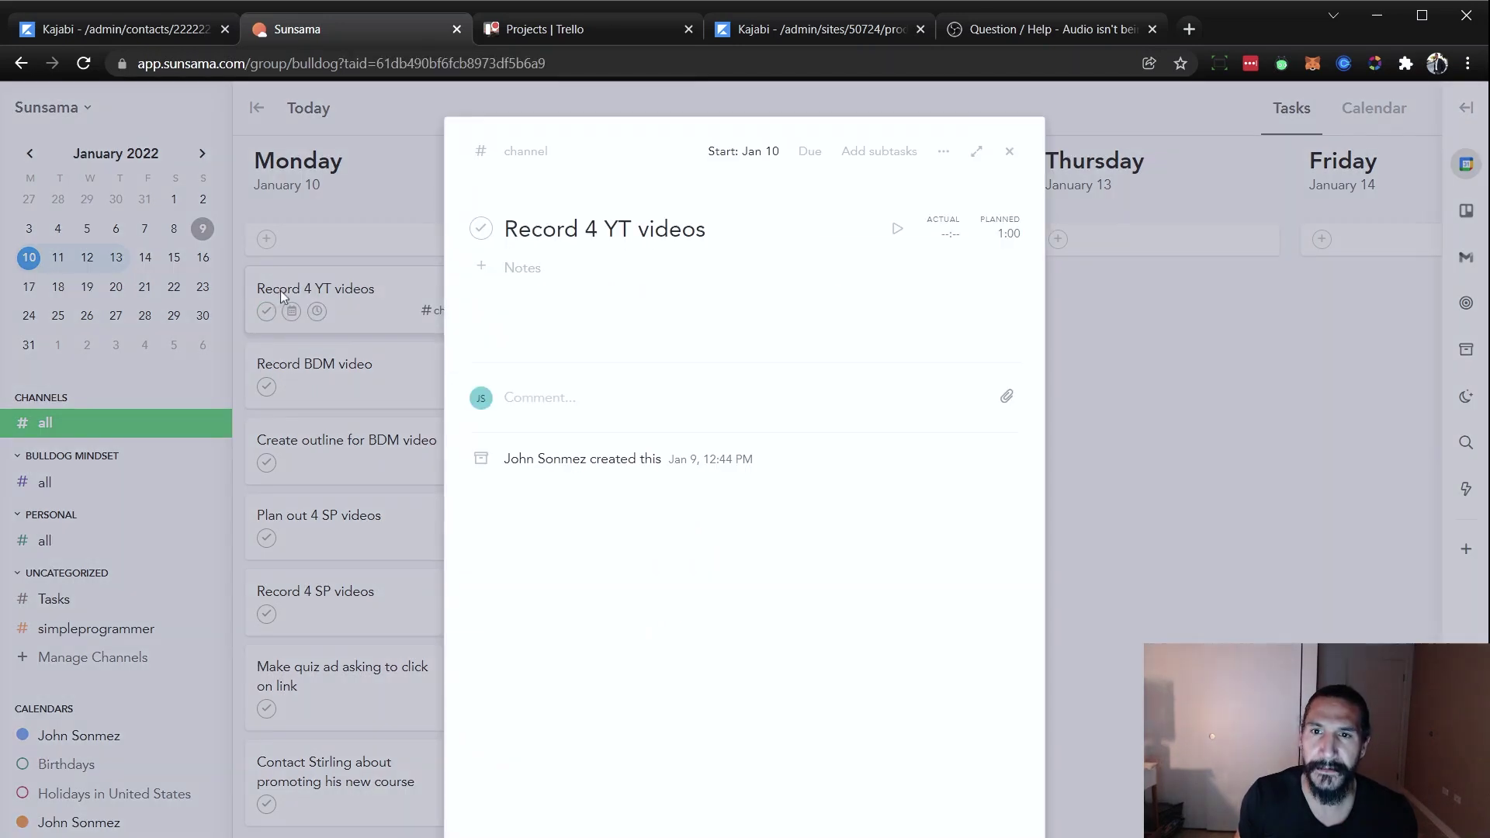
{"action": "left_click", "coordinate": [900, 231]}
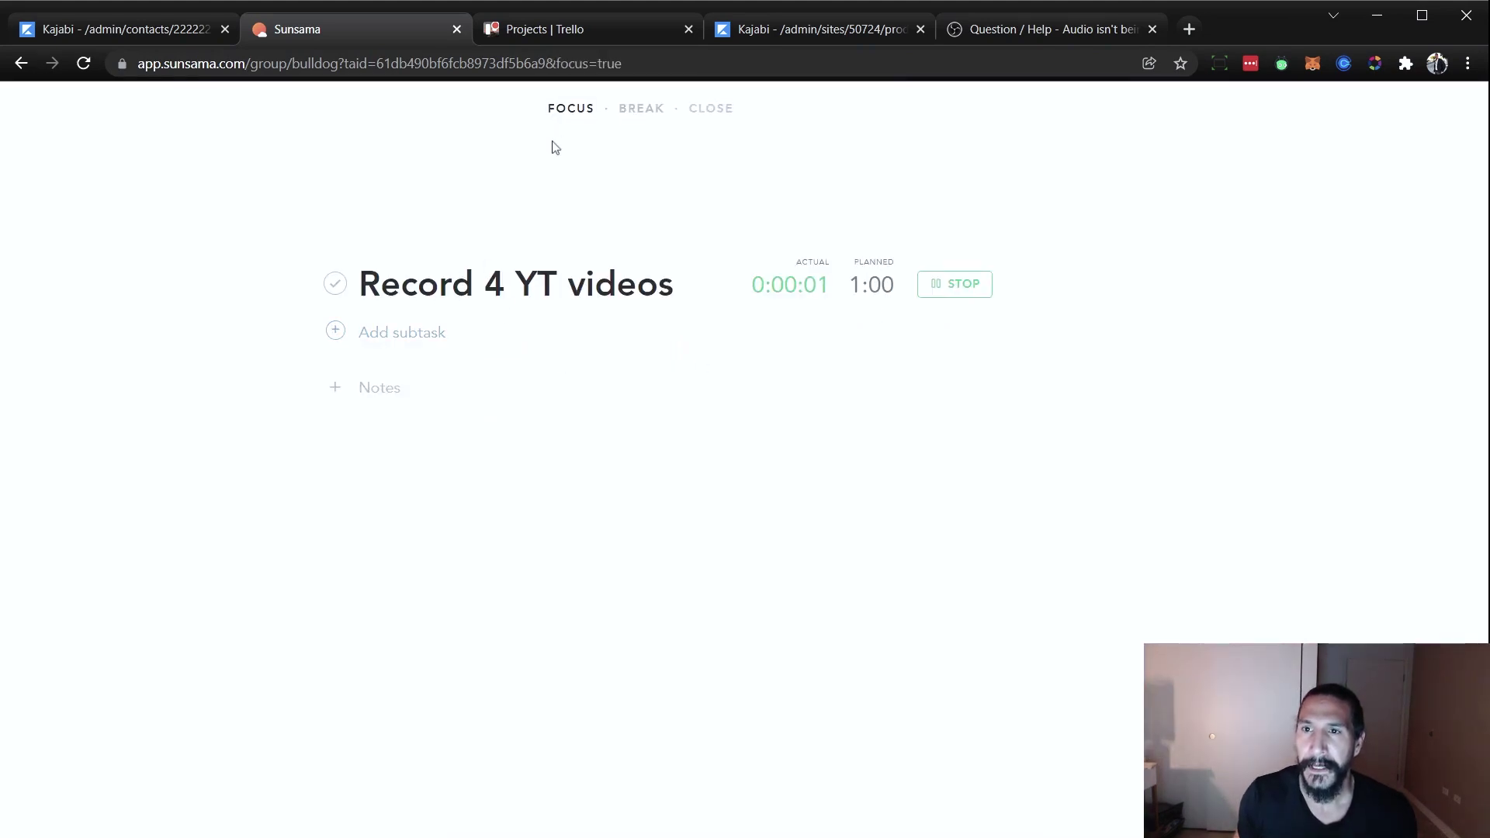
Step: Switch to a short break, leave focus mode, and drag Record 4 YT videos into Monday
{"action": "left_click", "coordinate": [634, 110]}
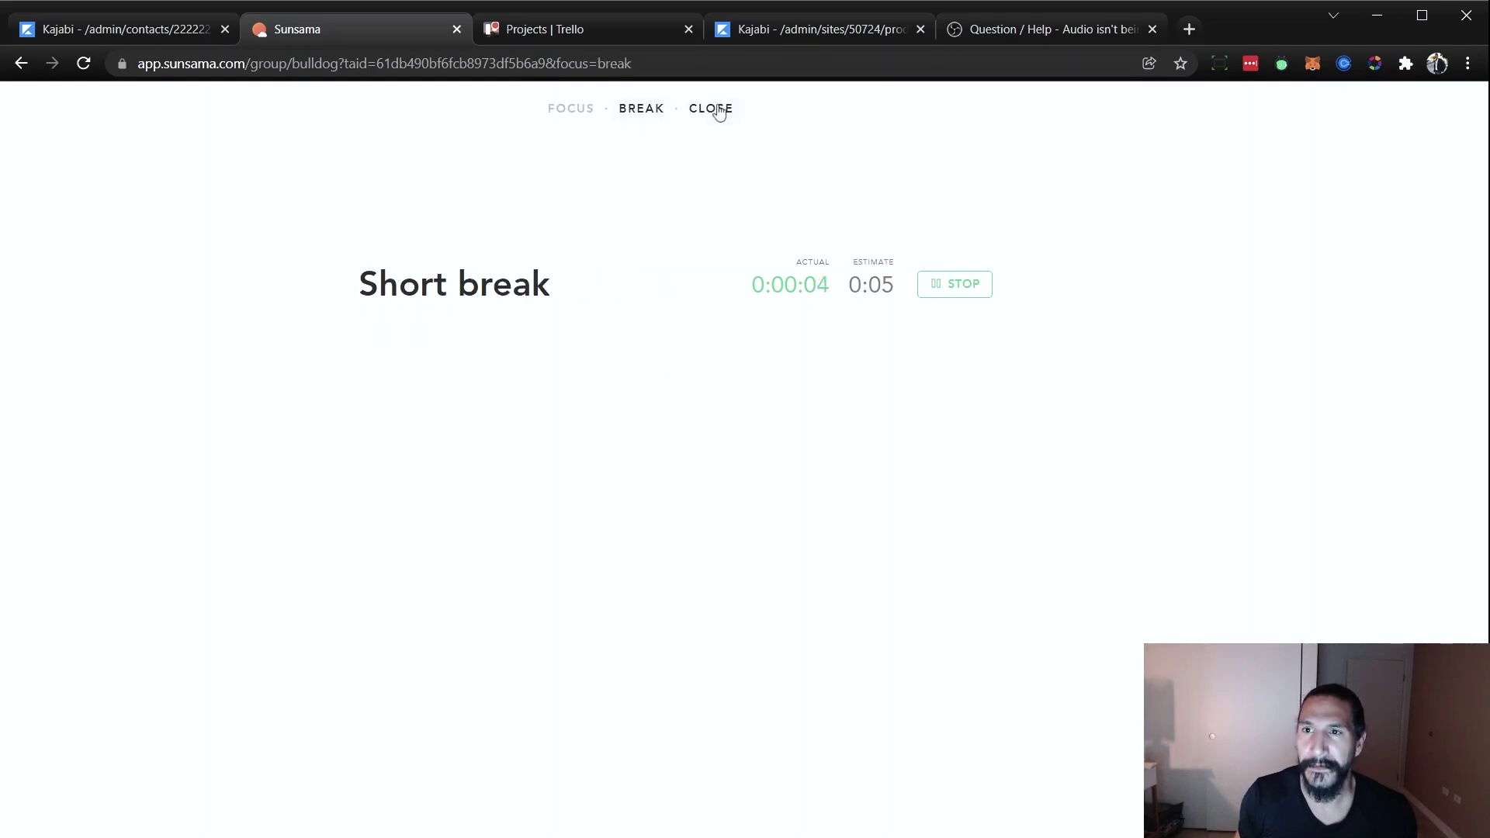
{"action": "left_click", "coordinate": [714, 109]}
{"action": "key", "text": "Escape"}
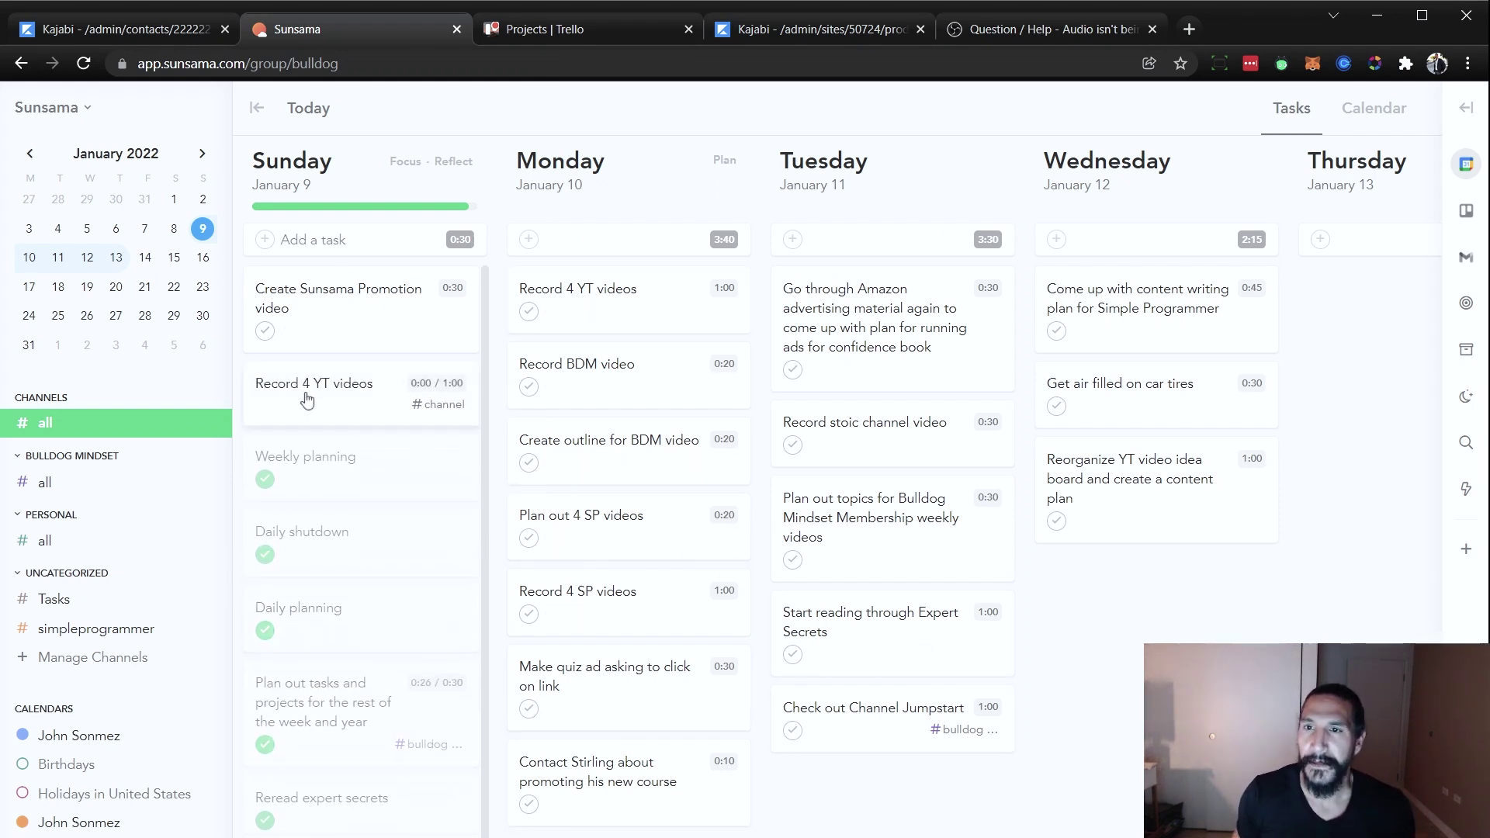
{"action": "left_click_drag", "start_coordinate": [309, 397], "coordinate": [608, 292]}
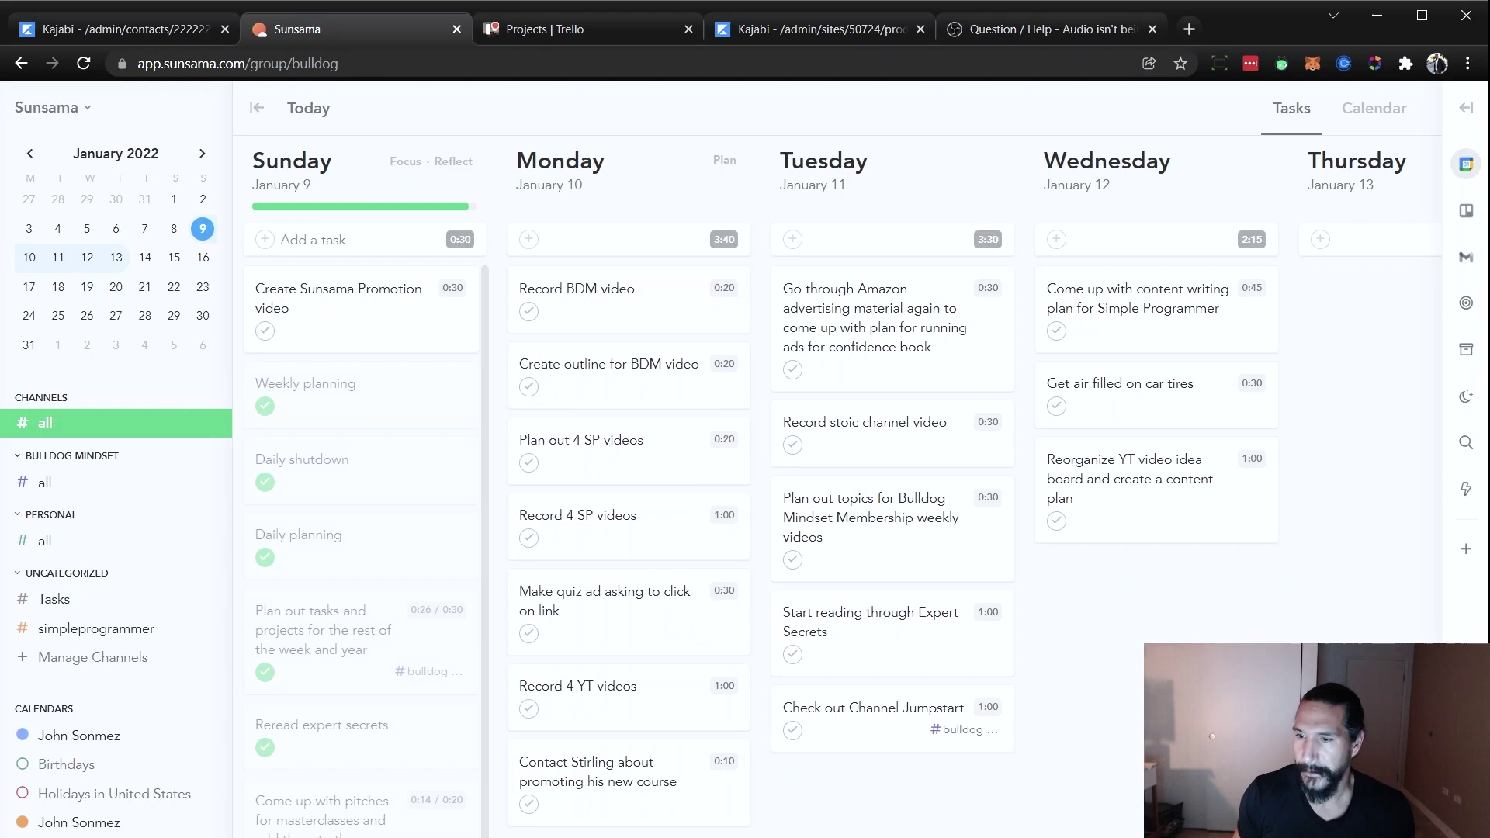
Step: Scroll the board sideways to check Monday and Tuesday, whose five tasks total 3:30
{"action": "scroll", "coordinate": [853, 489], "scroll_direction": "right", "scroll_amount": 3}
{"action": "scroll", "coordinate": [853, 489], "scroll_direction": "left", "scroll_amount": 4}
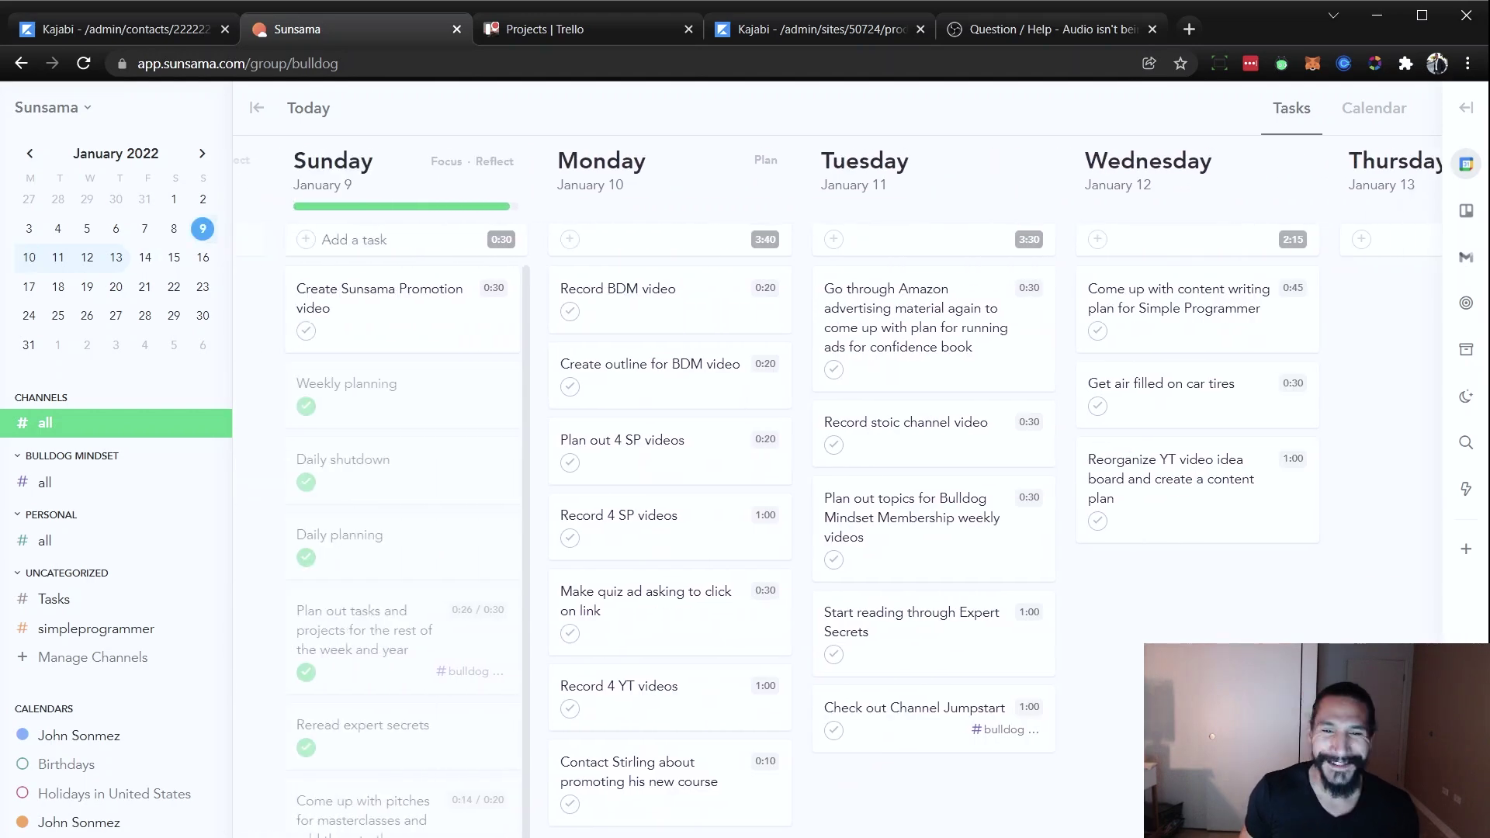
{"action": "scroll", "coordinate": [854, 489], "scroll_direction": "right", "scroll_amount": 3}
{"action": "scroll", "coordinate": [853, 489], "scroll_direction": "left", "scroll_amount": 3}
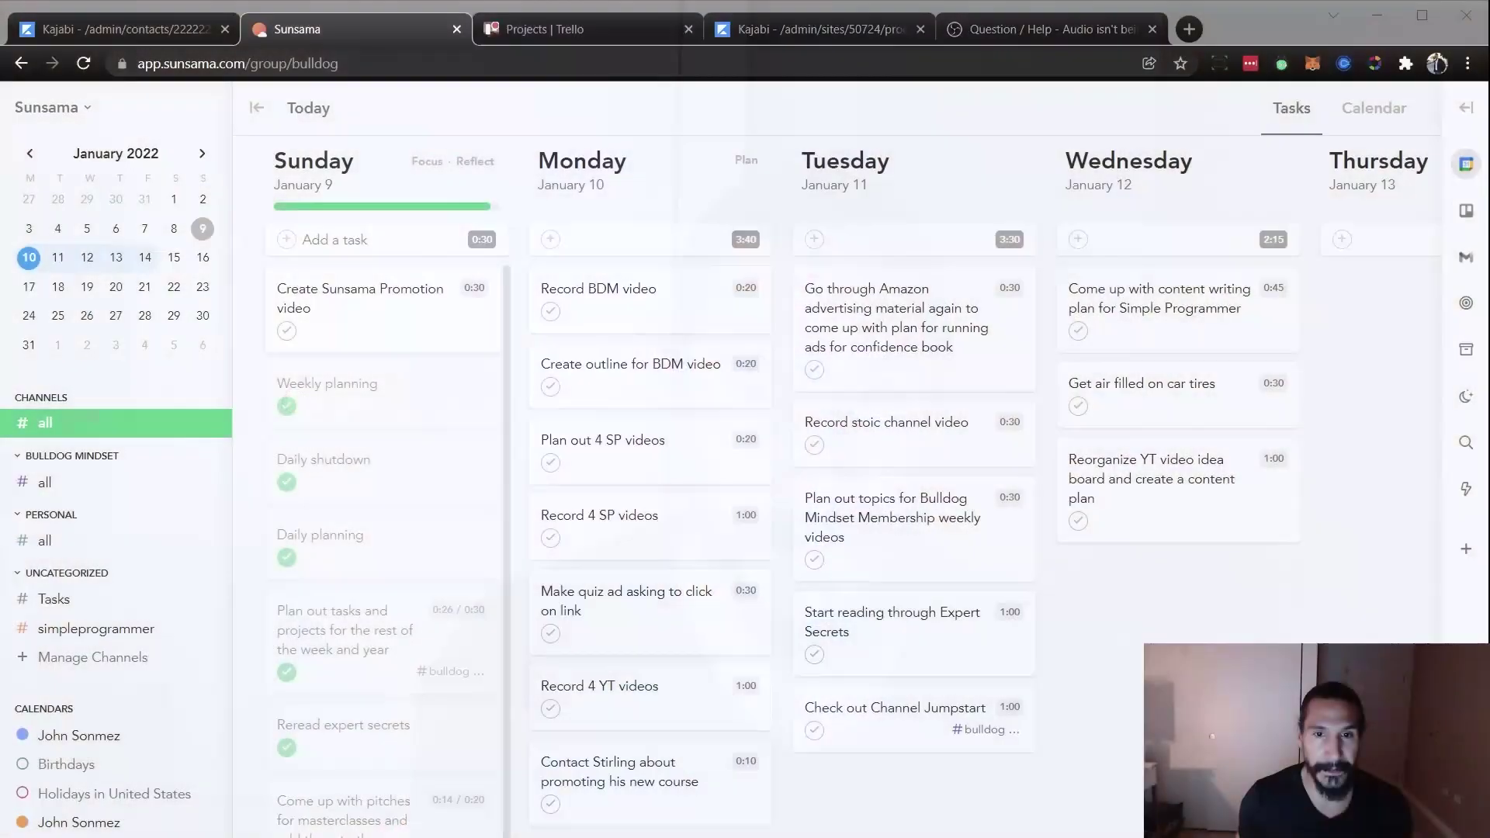
{"action": "scroll", "coordinate": [776, 497], "scroll_direction": "left", "scroll_amount": 2}
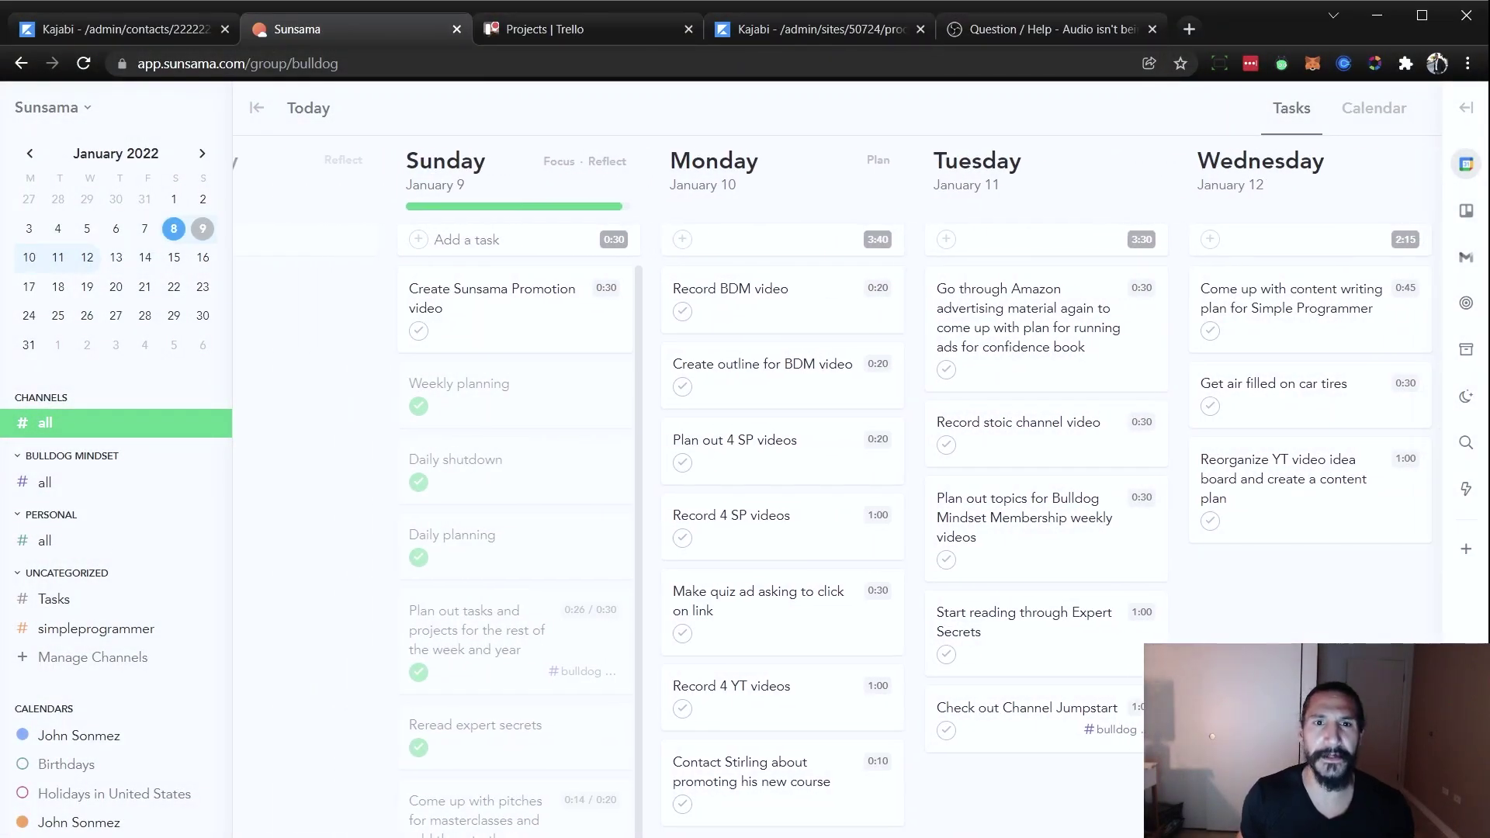
{"action": "scroll", "coordinate": [838, 497], "scroll_direction": "right", "scroll_amount": 2}
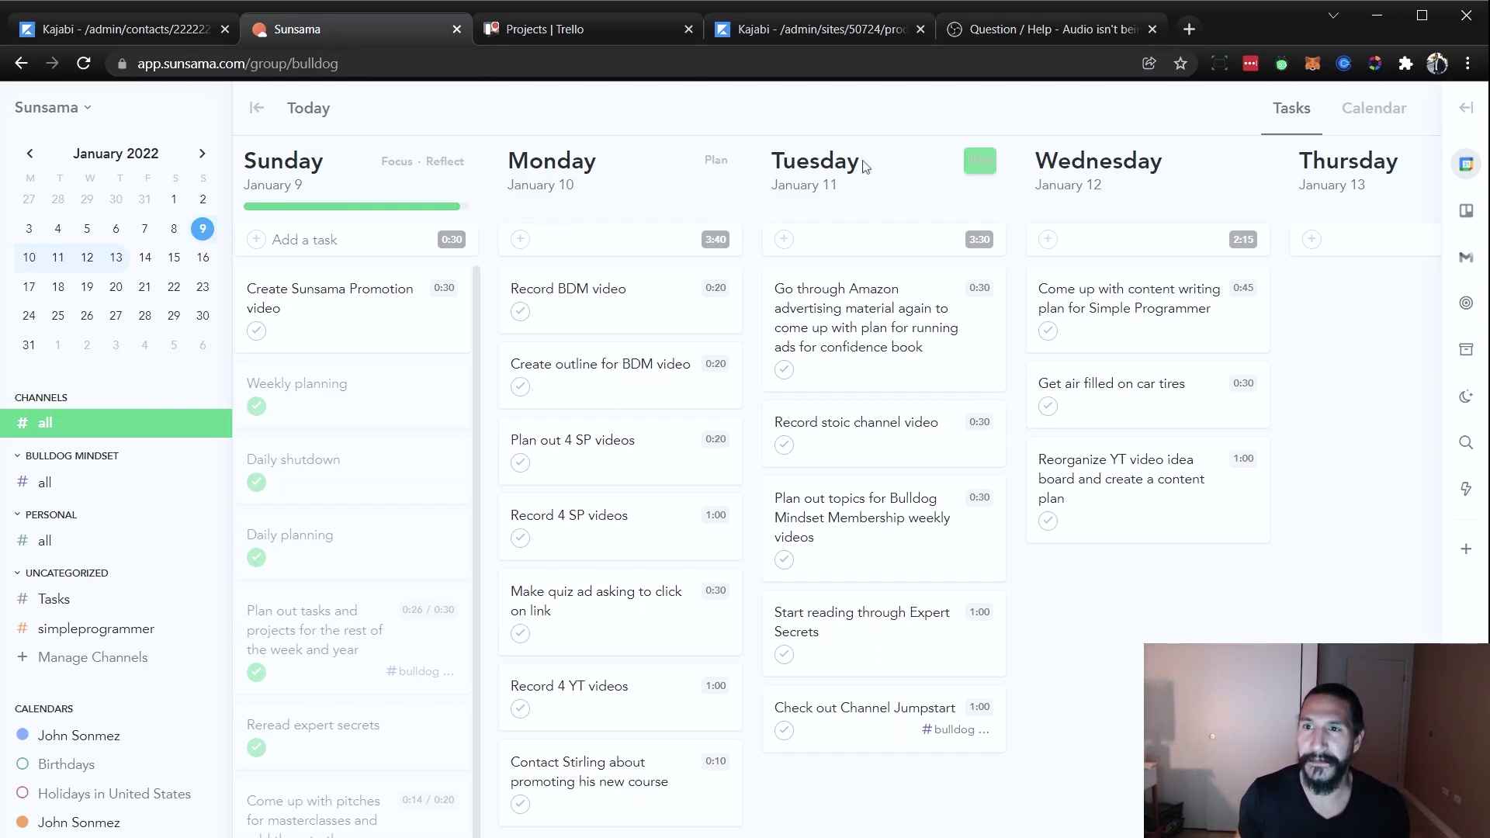
Step: Plan Monday to show the empty January 3–9 objectives, glance at Sunday's focus view, then return
{"action": "left_click", "coordinate": [716, 162]}
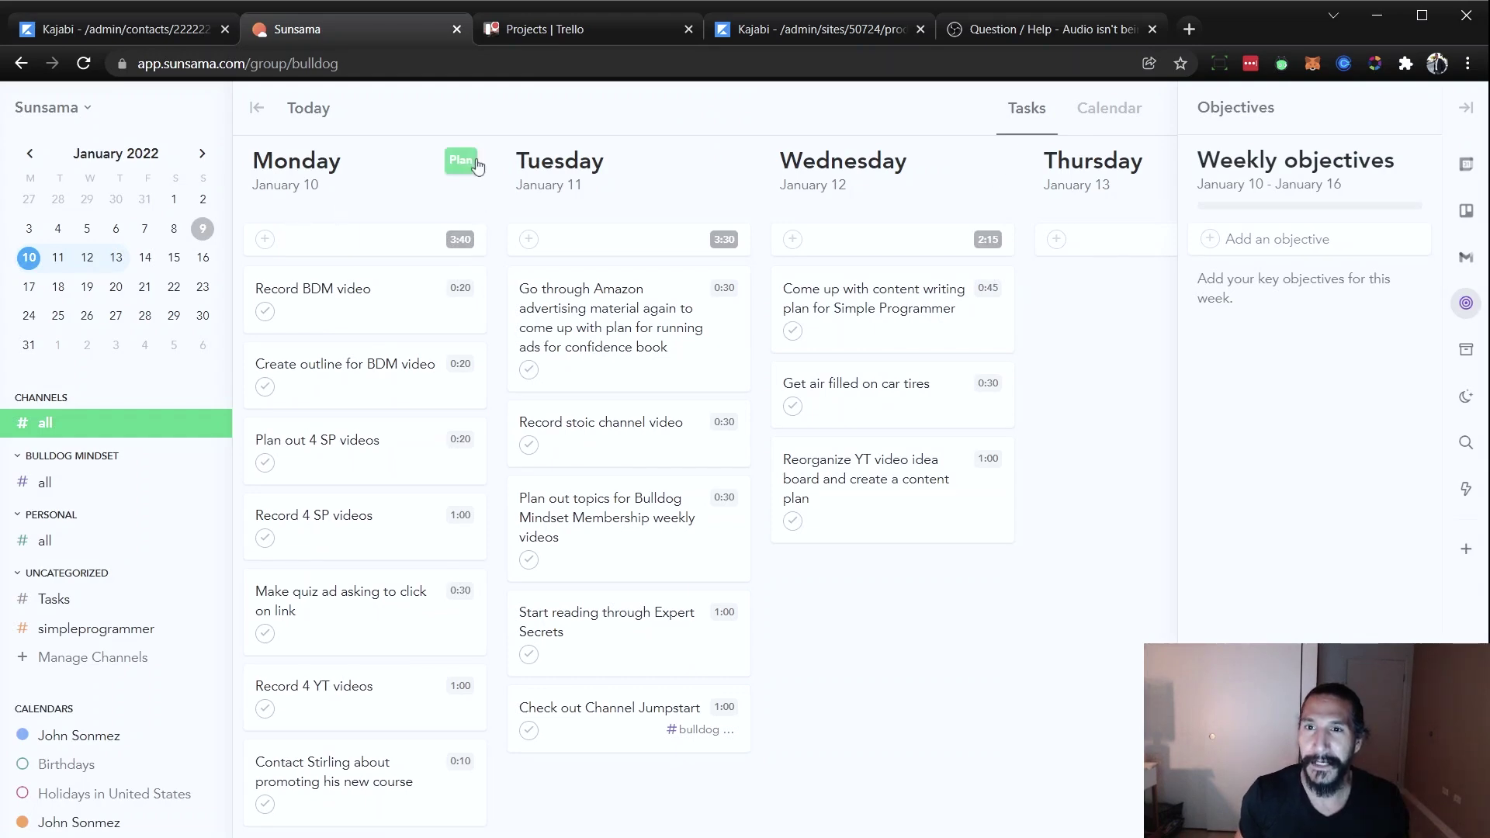
{"action": "scroll", "coordinate": [291, 198], "scroll_direction": "left", "scroll_amount": 3}
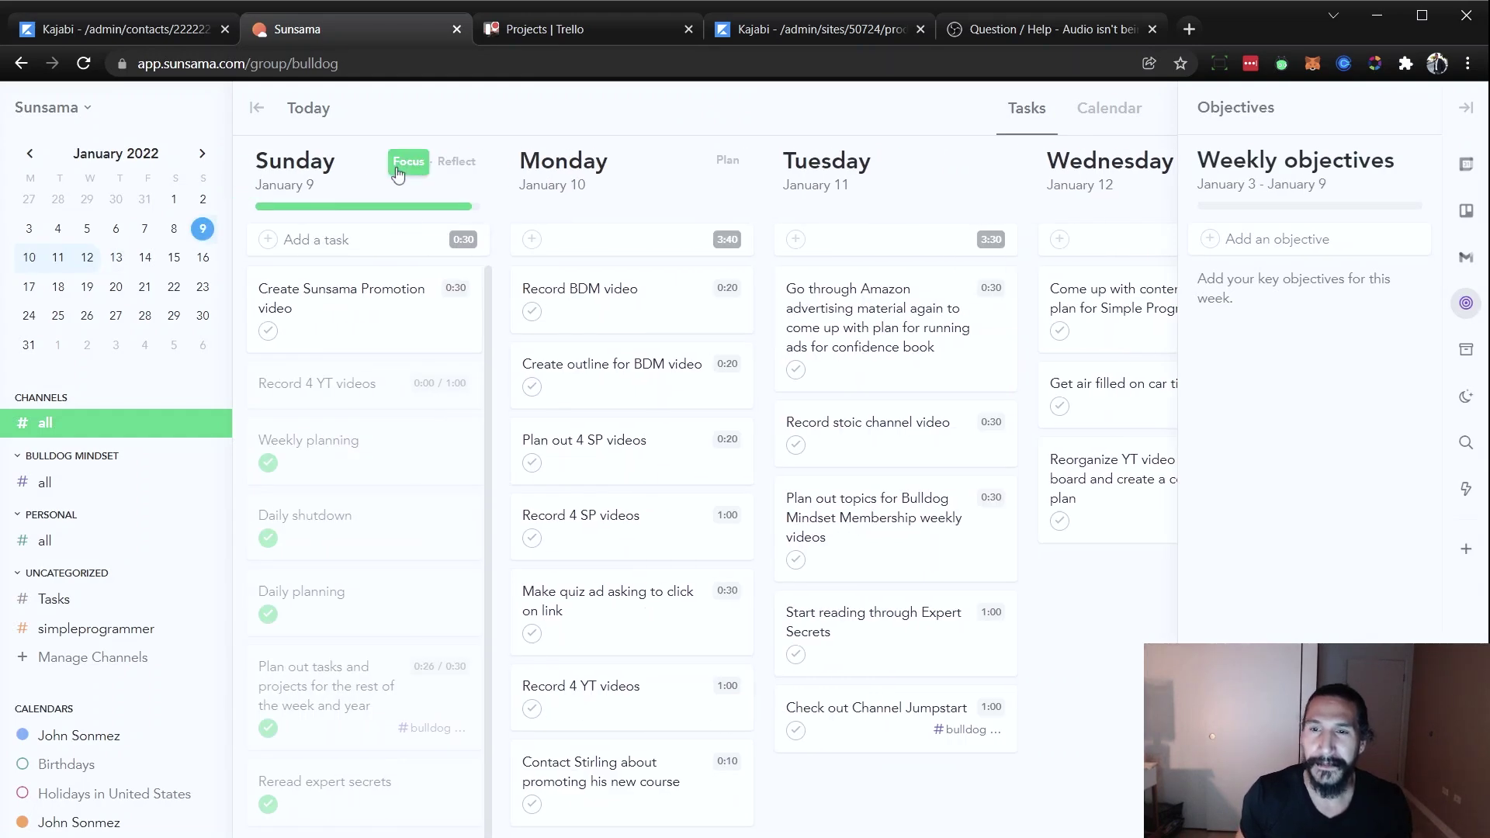
{"action": "left_click", "coordinate": [499, 158]}
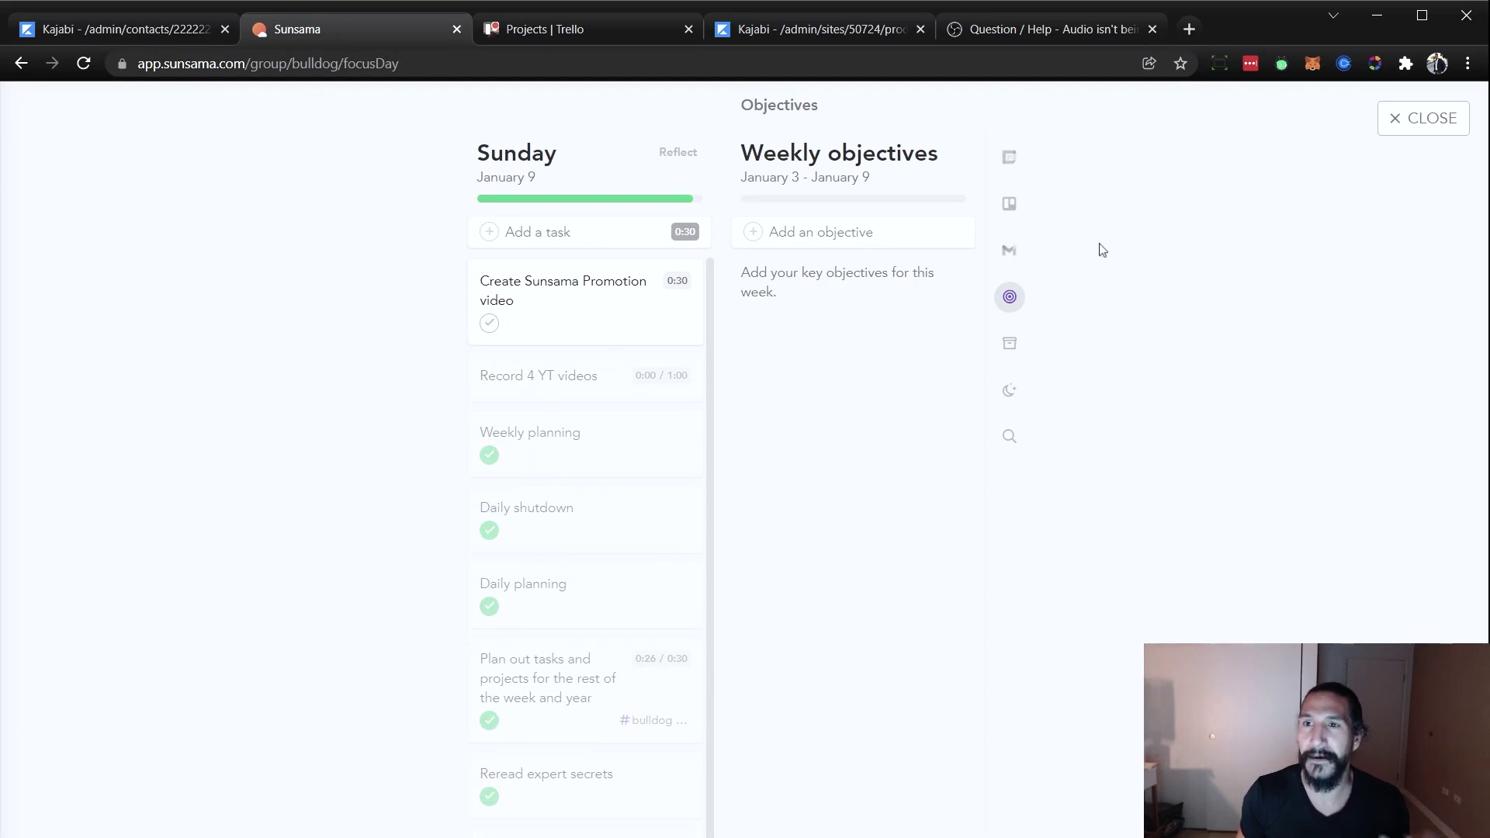
{"action": "left_click", "coordinate": [1424, 124]}
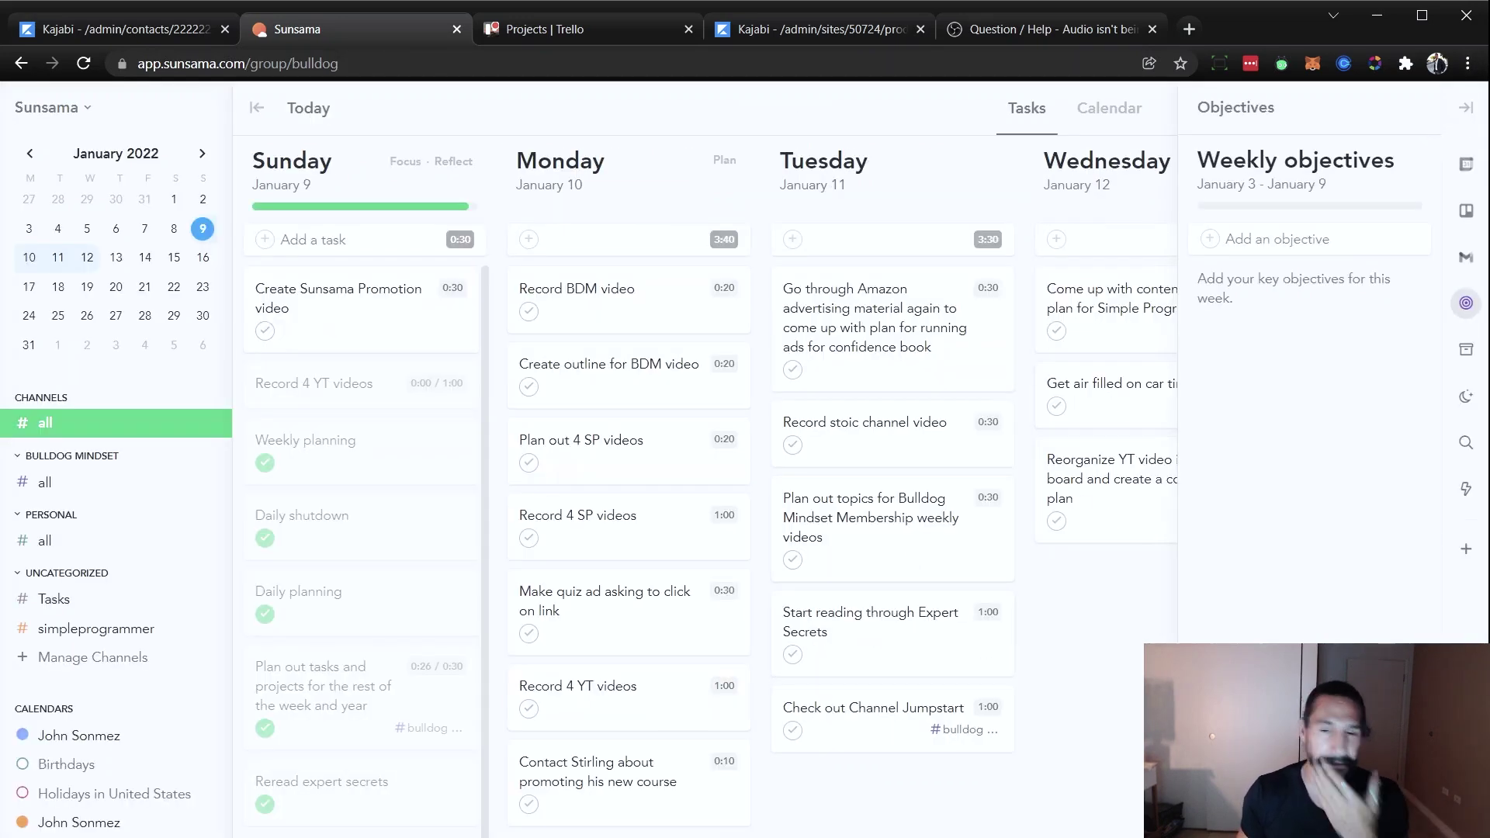